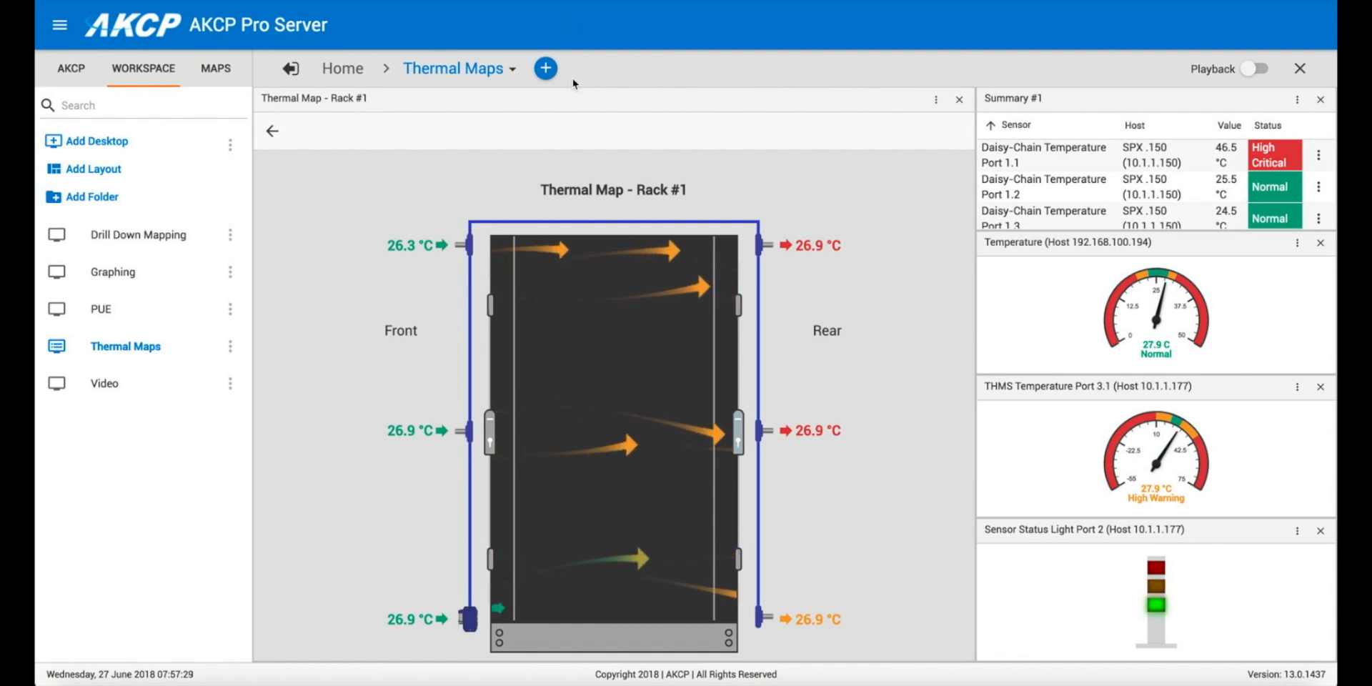
- Add a new desktop named "Asset Tracking" using the single-pane (1) rack map layout
click(547, 69)
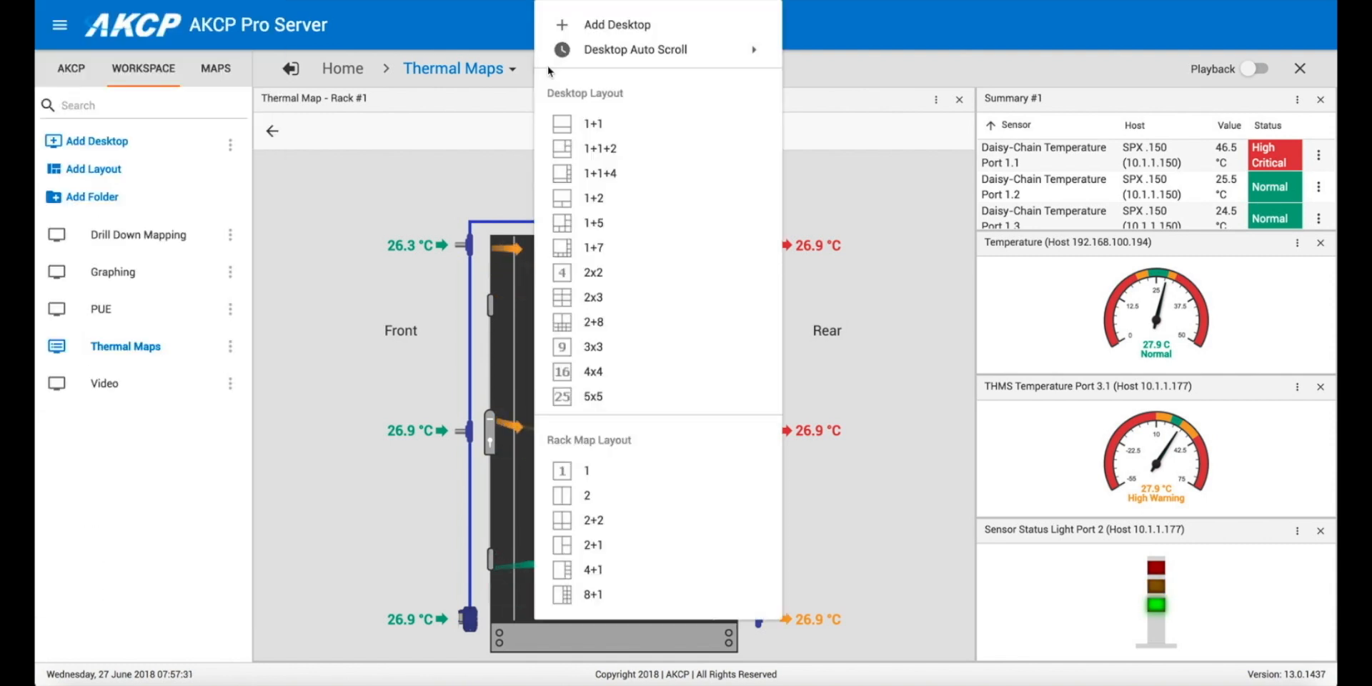
click(575, 472)
text(Ass)
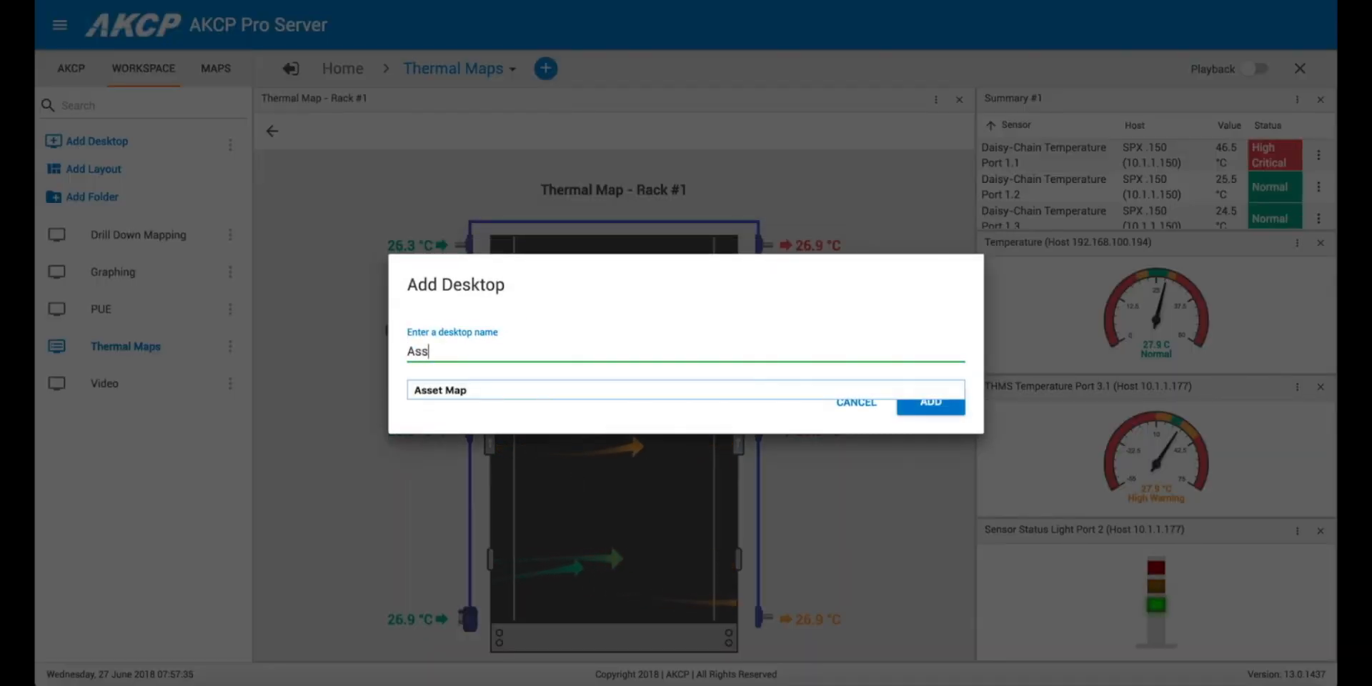
text(et Tracking)
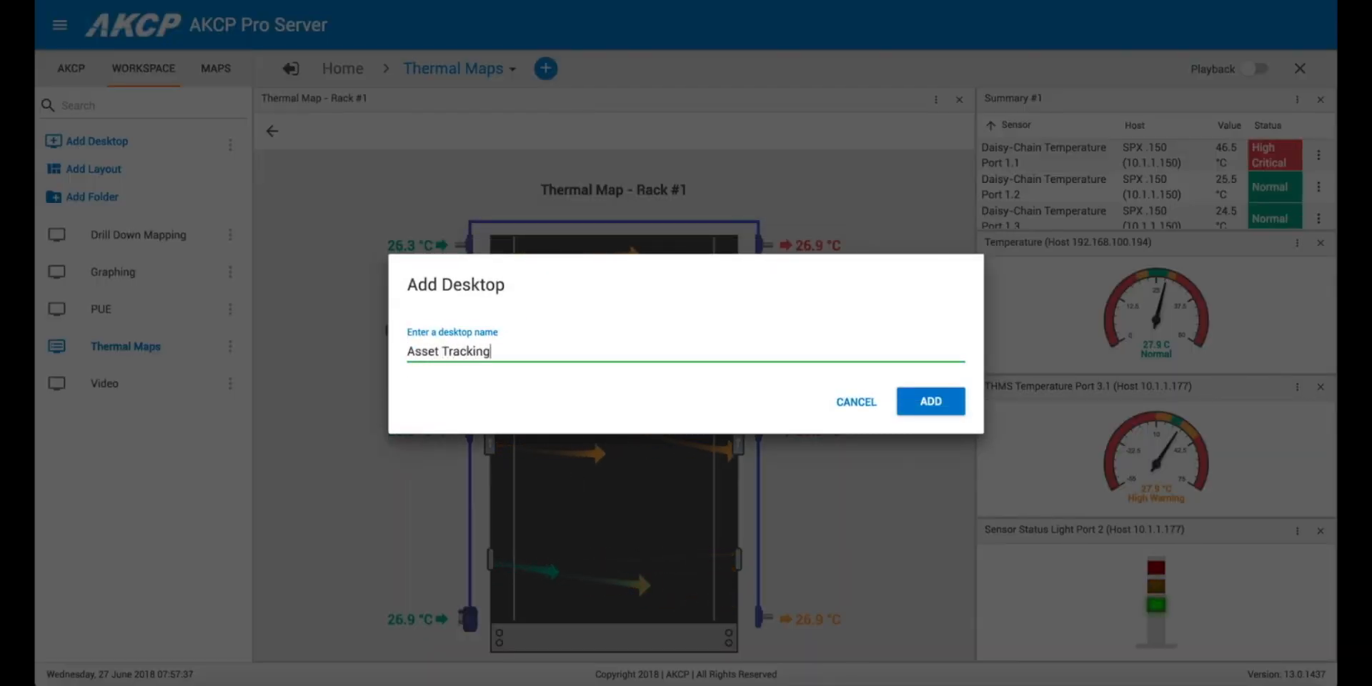
click(931, 404)
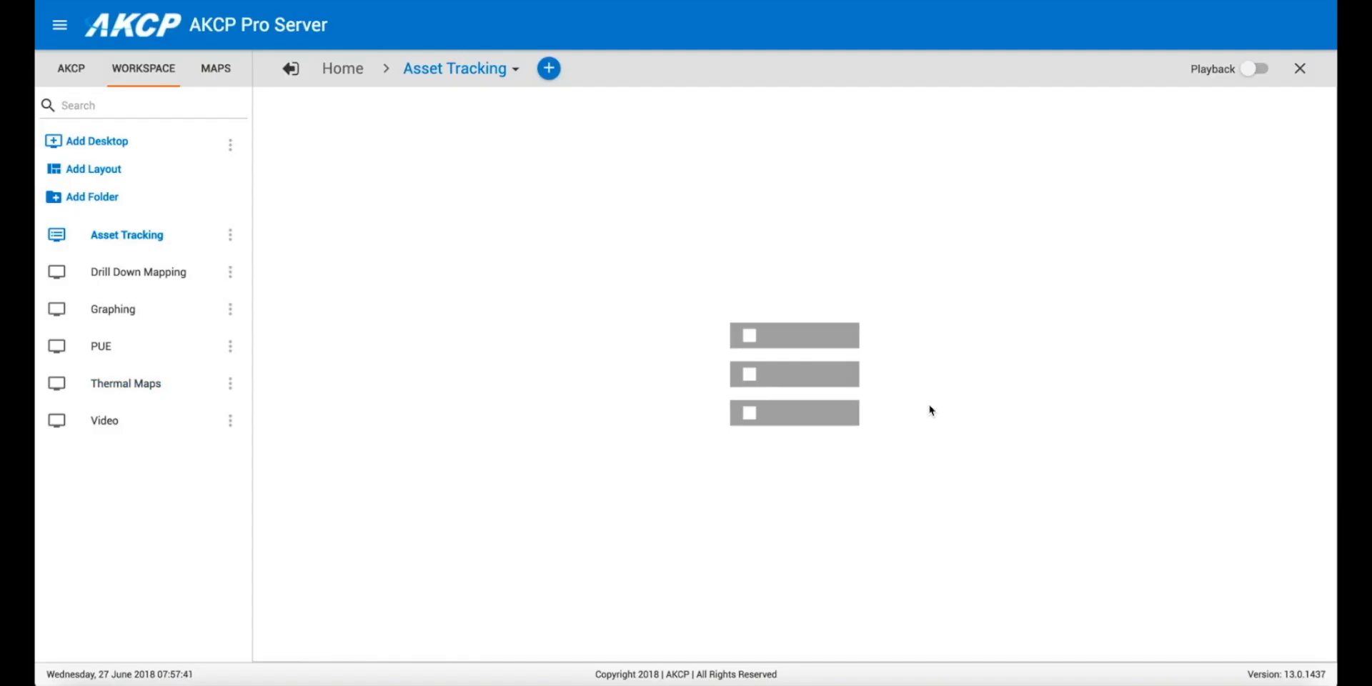
- Start a new rack map named "Asset Map", keeping size 42 and the Front and Rear labels
click(214, 72)
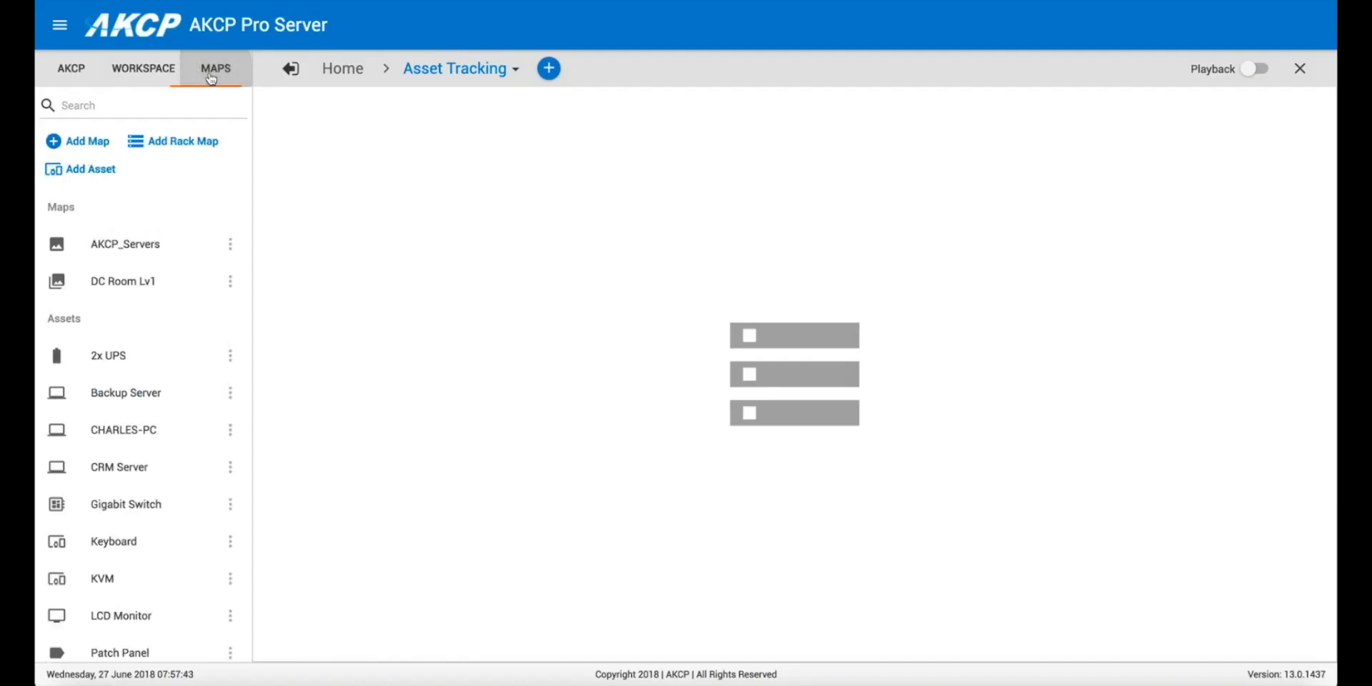
click(161, 143)
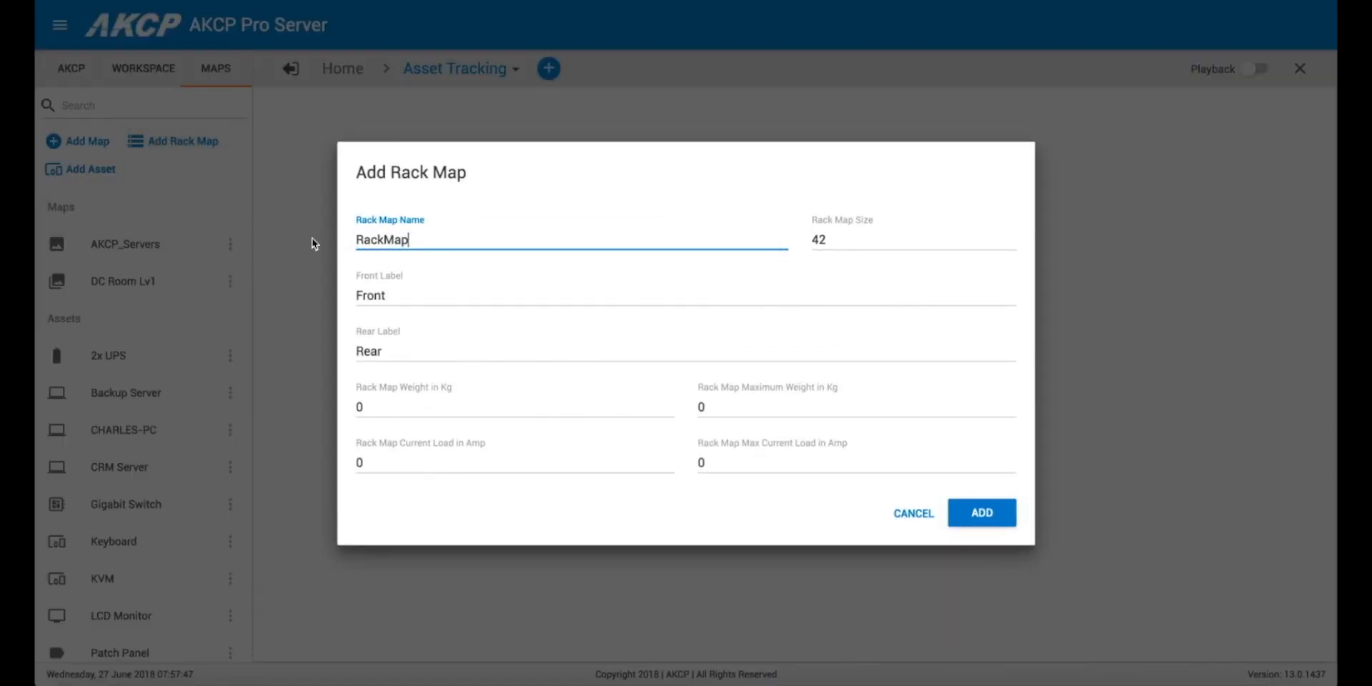
key(BackSpace)
key(BackSpace)
key(BackSpace)
key(BackSpace)
key(BackSpace)
key(BackSpace)
key(BackSpace)
text(As)
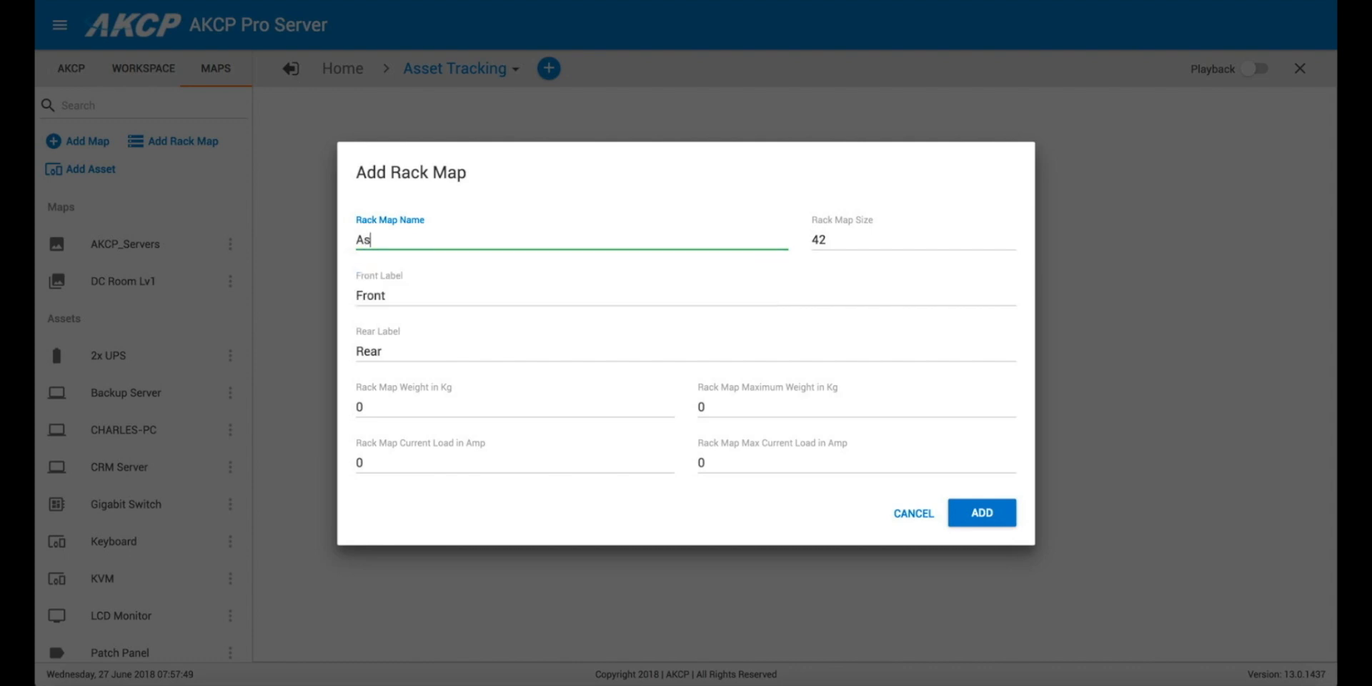
text(set Map)
click(840, 241)
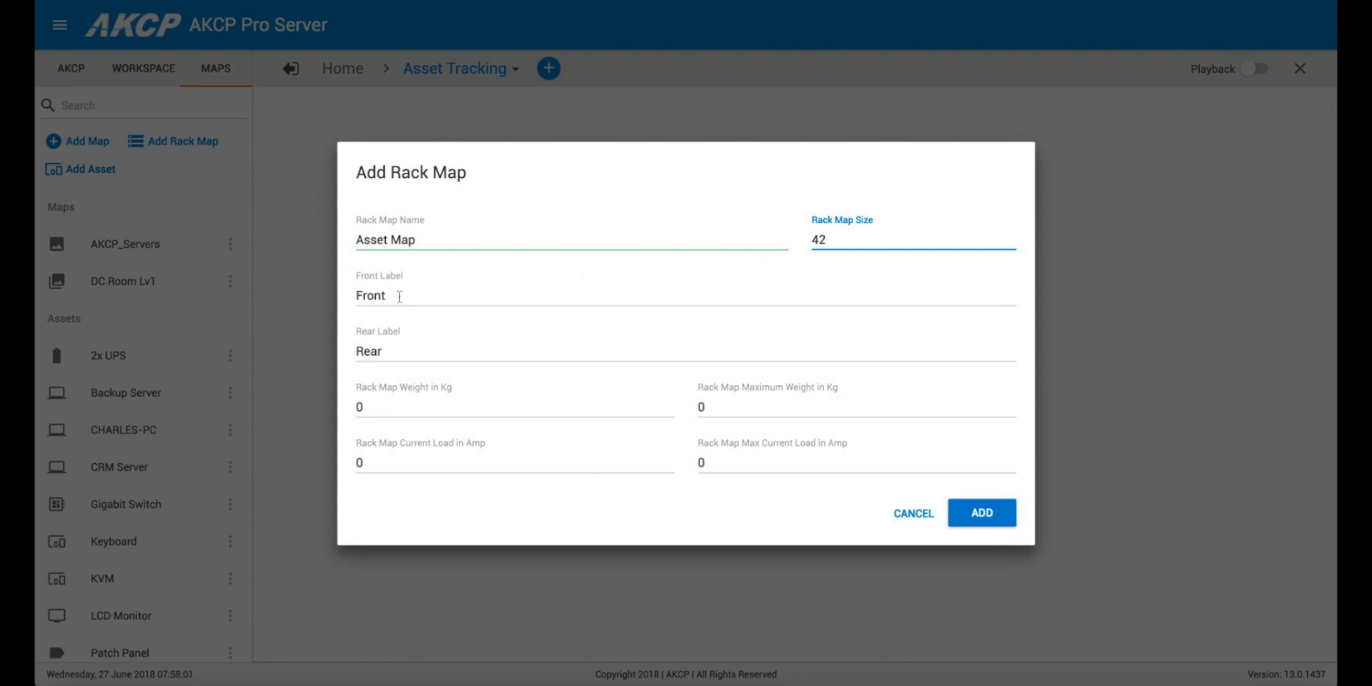
click(422, 294)
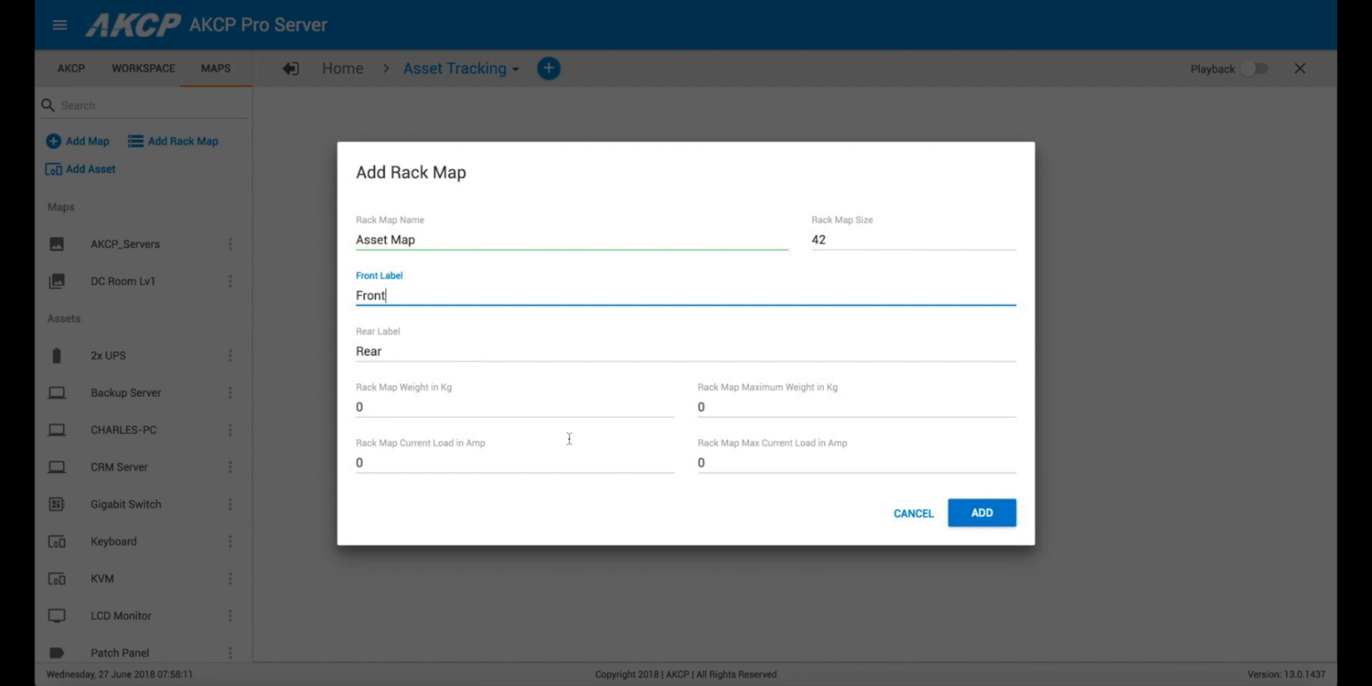
- Set the rack map's maximum weight to 750 kg and its maximum current load to 15 A
click(730, 410)
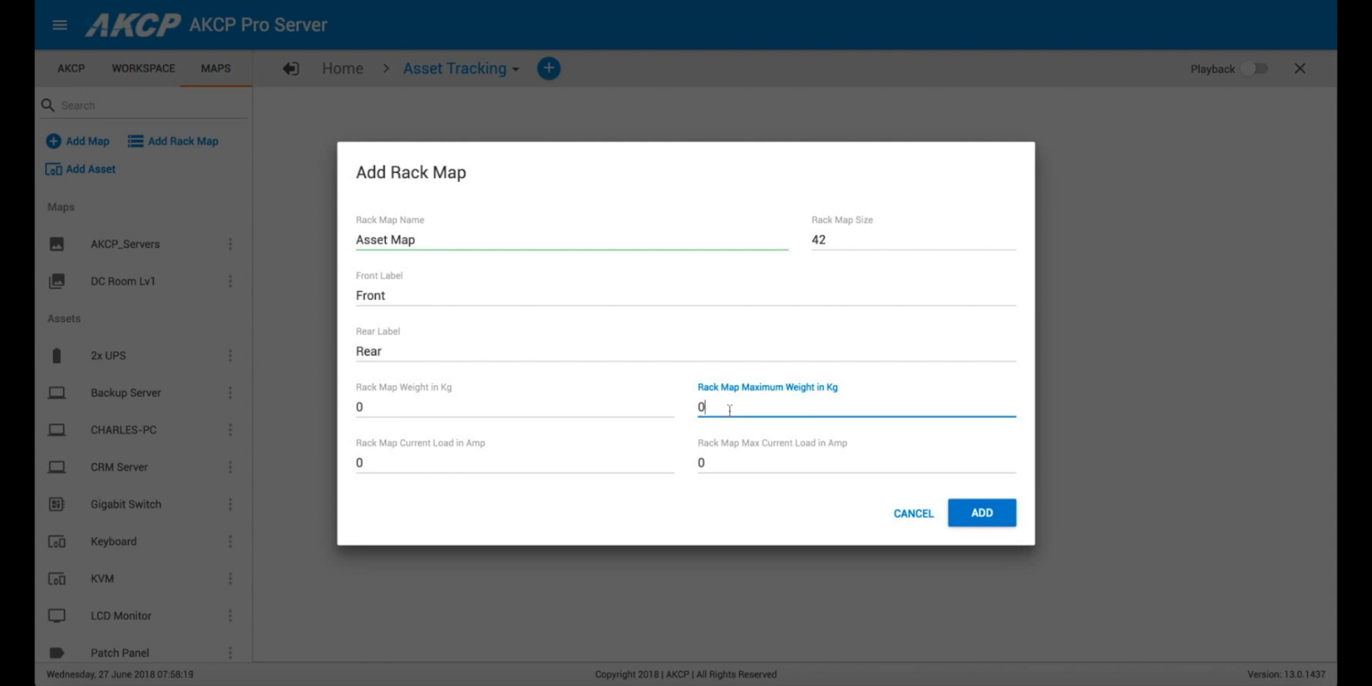
key(BackSpace)
text(750)
click(721, 462)
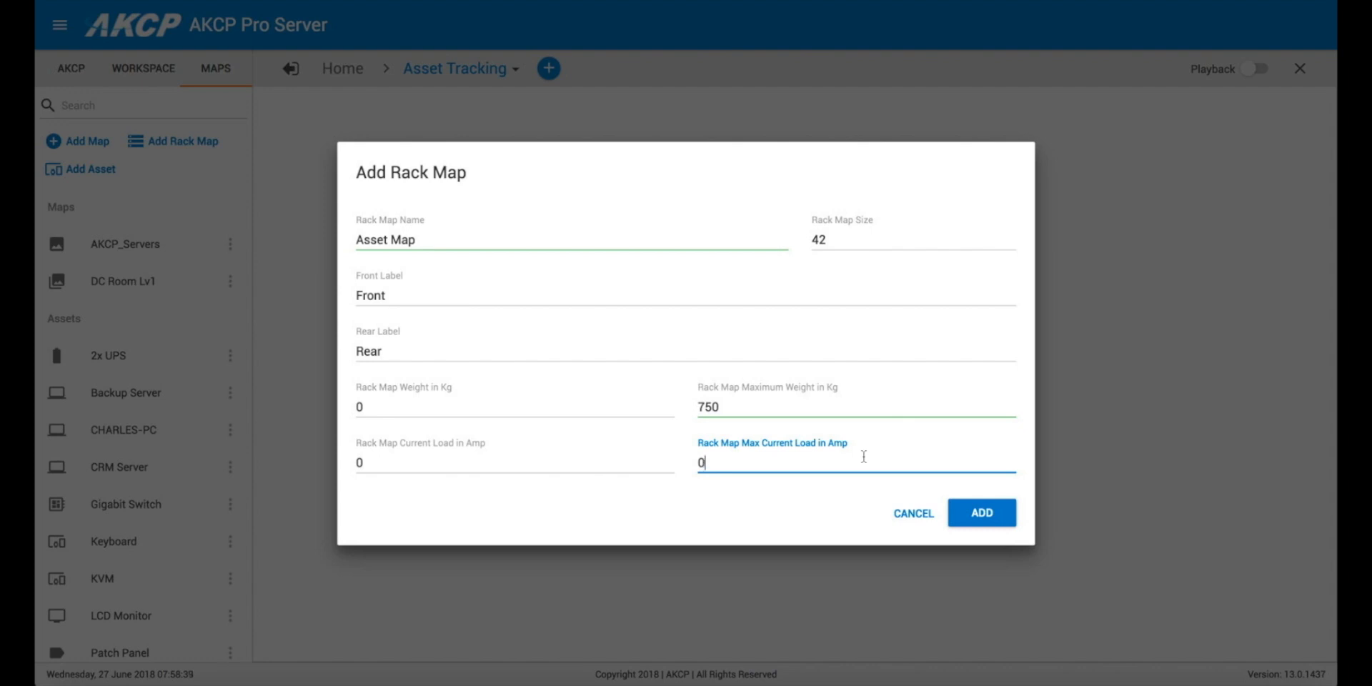
key(BackSpace)
text(15)
click(769, 513)
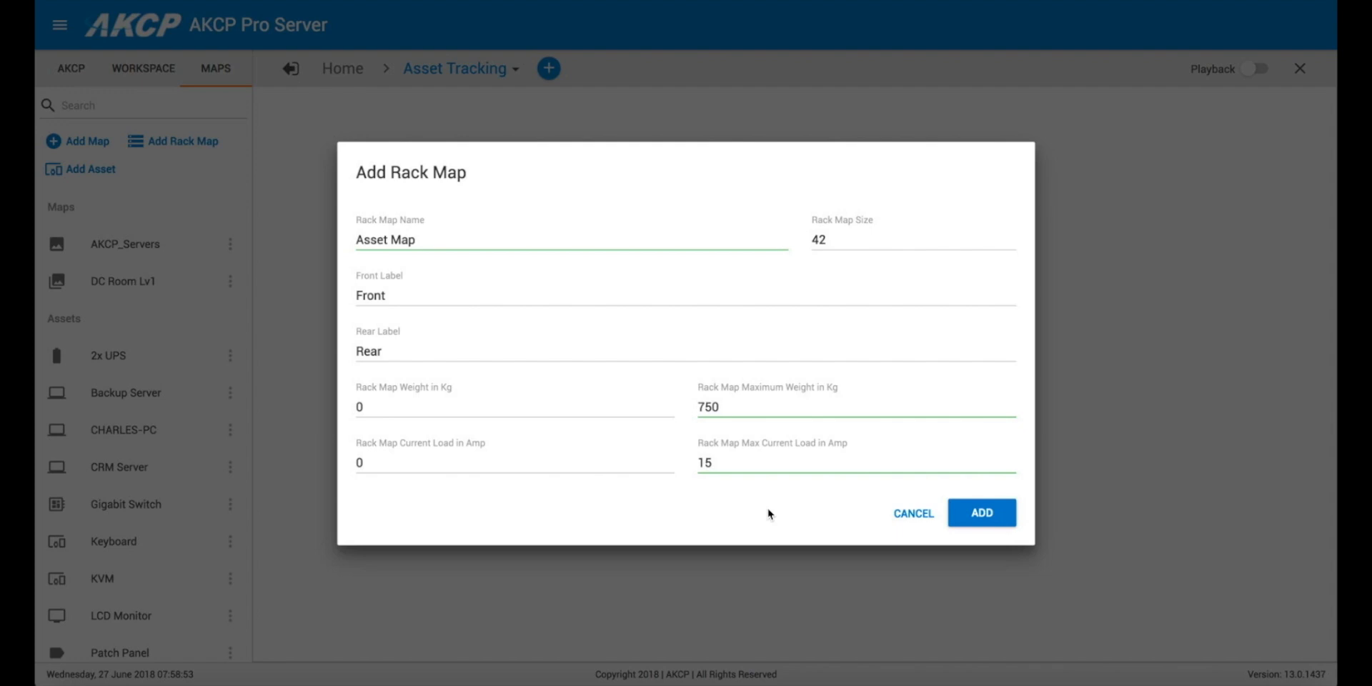
- Finish adding the rack map and place Asset Map in the empty pane of the Asset Tracking desktop
click(734, 410)
click(744, 464)
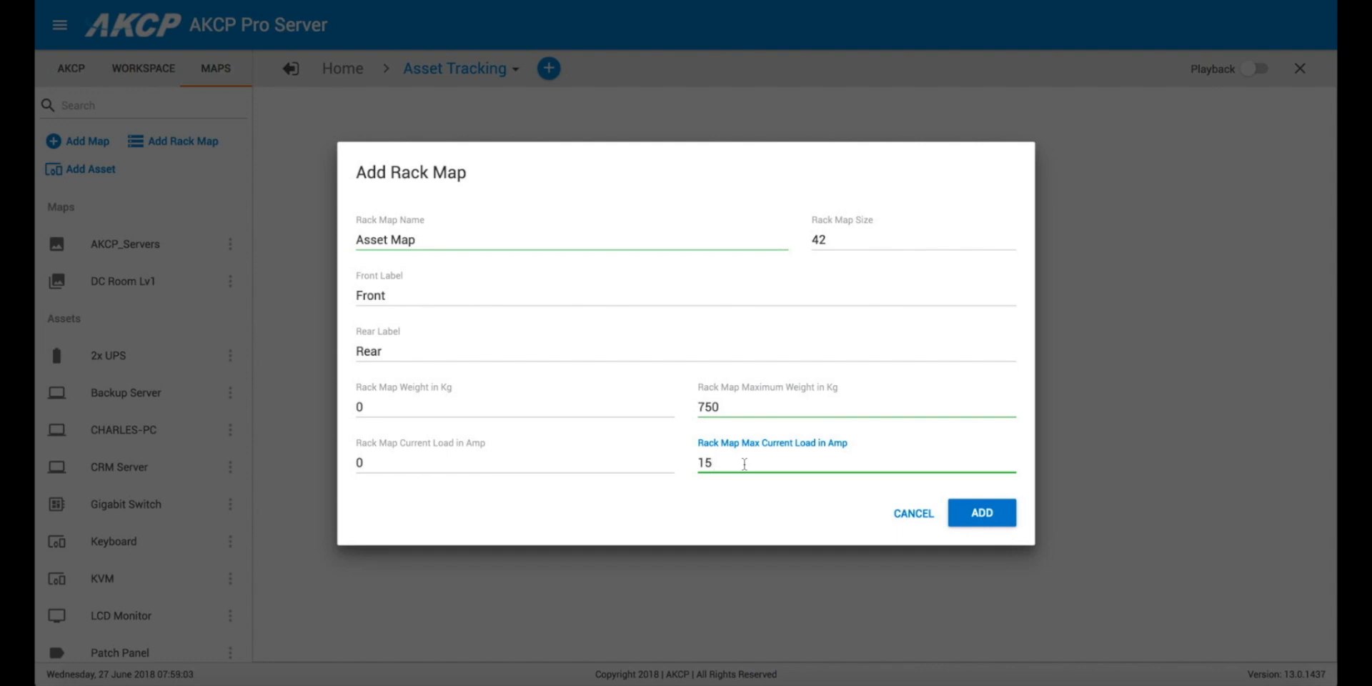
click(737, 406)
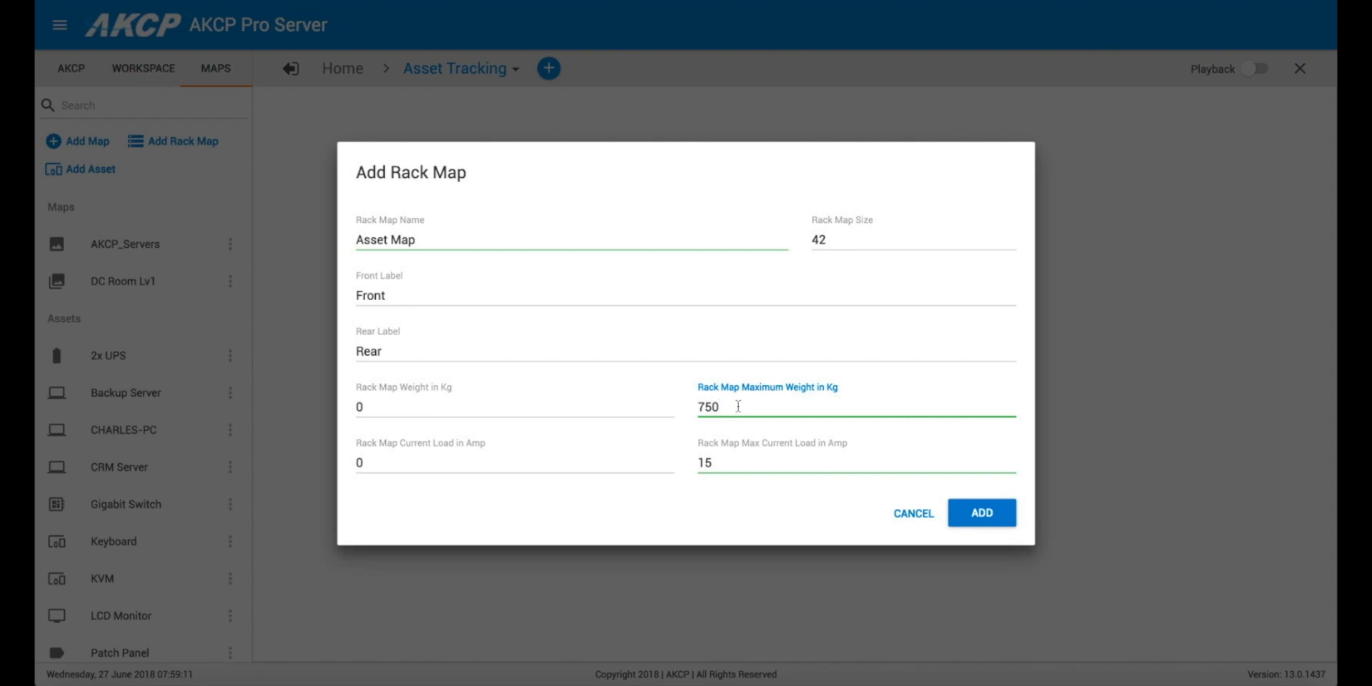
click(986, 525)
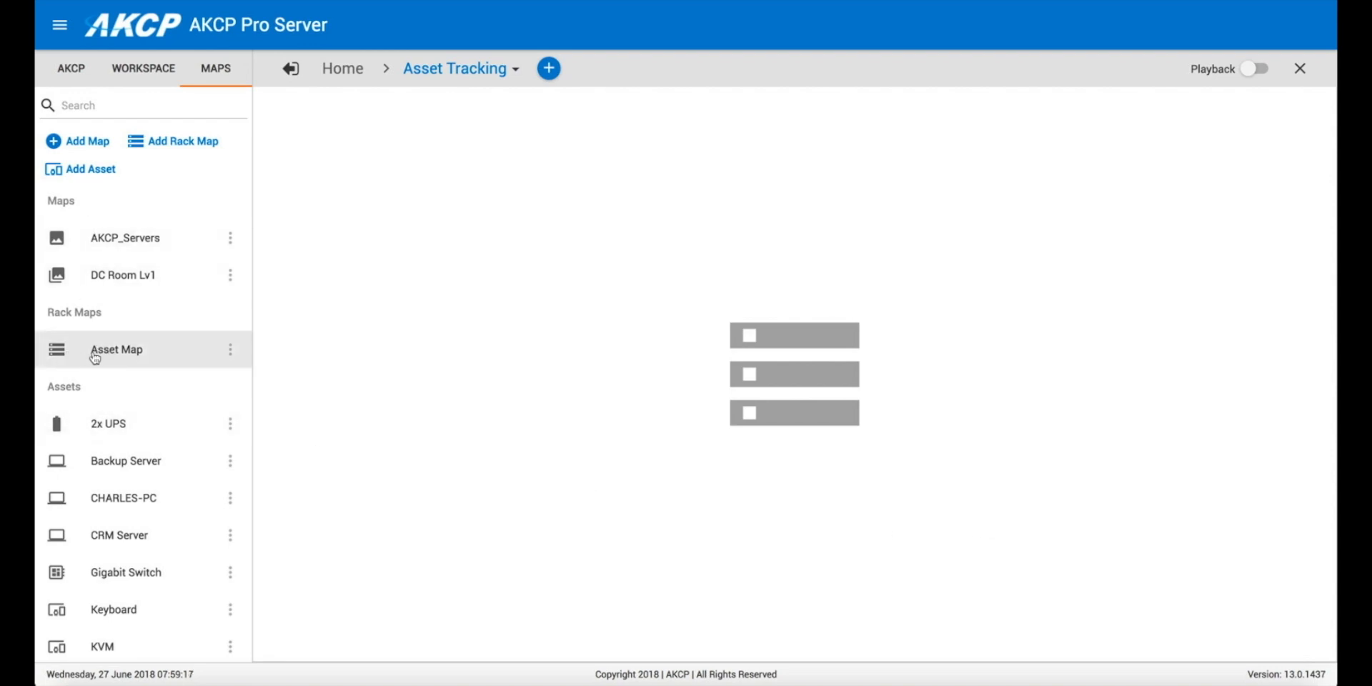
drag(94, 357, 409, 327)
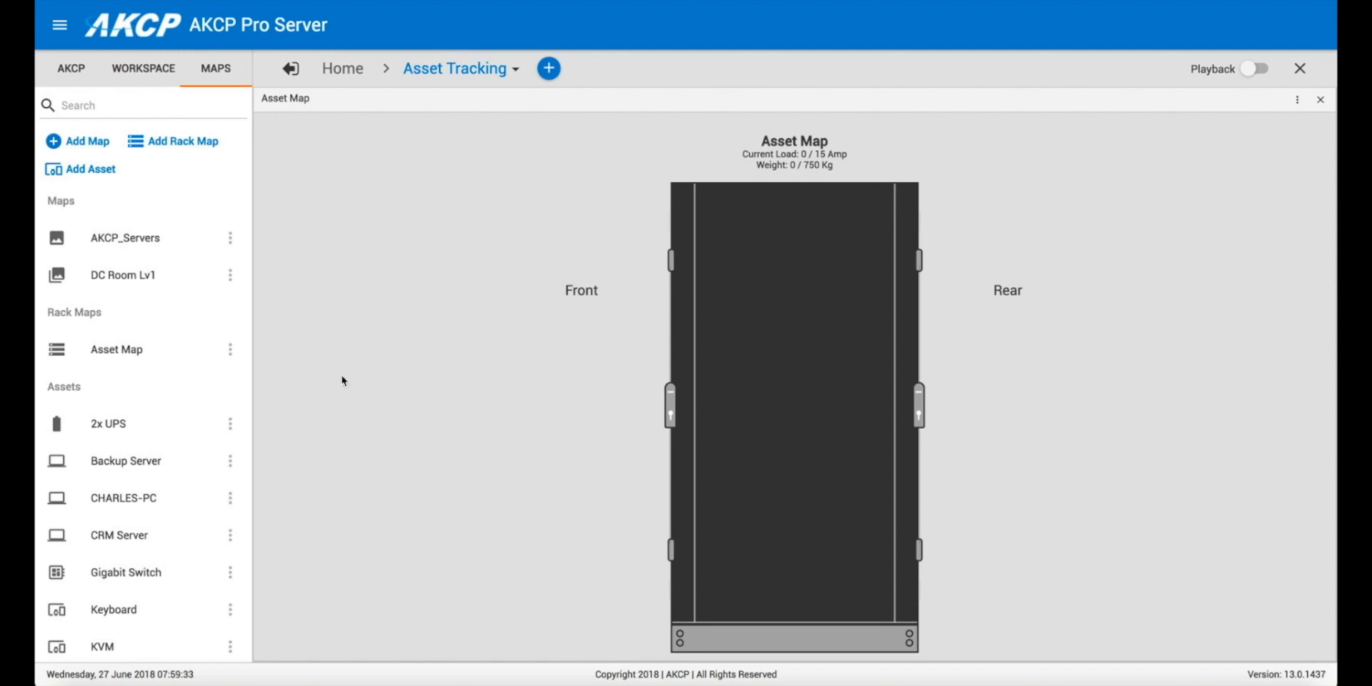
- Edit the 2x UPS asset to weigh 15 kg and consume 1.5 A, and save the update
scroll(174, 473, down, 4)
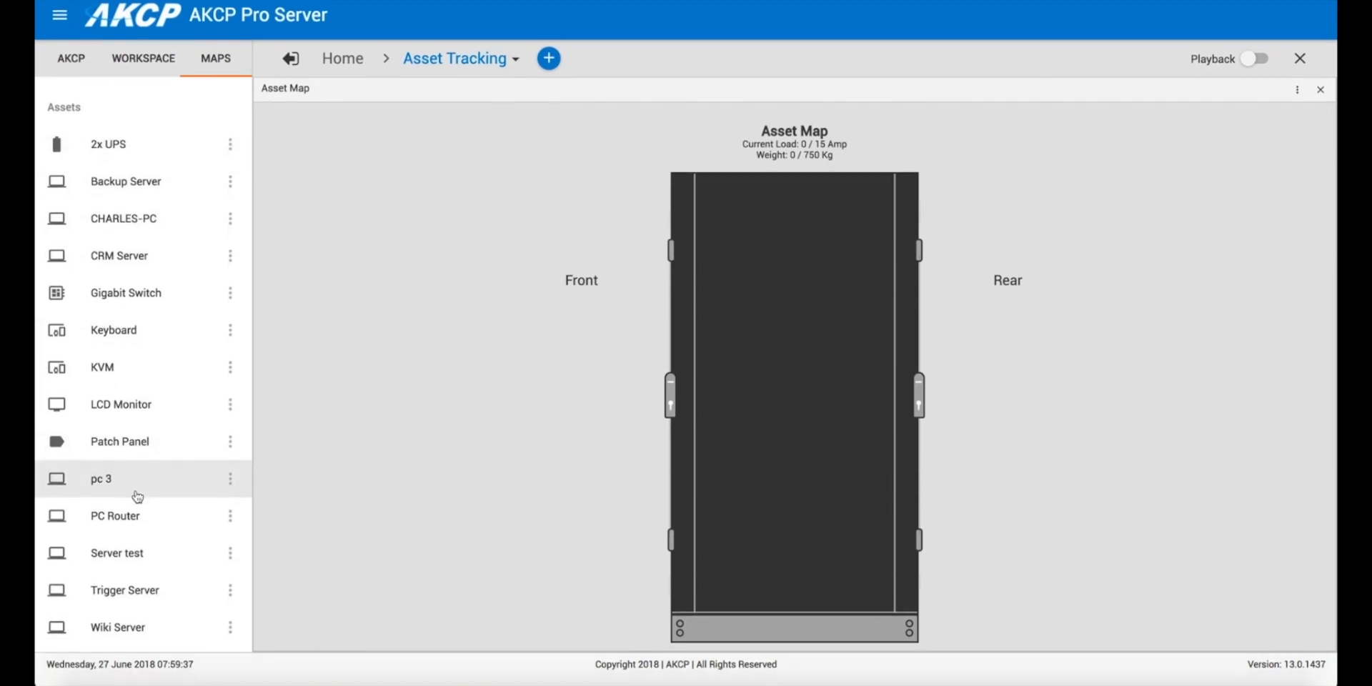
scroll(138, 497, up, 4)
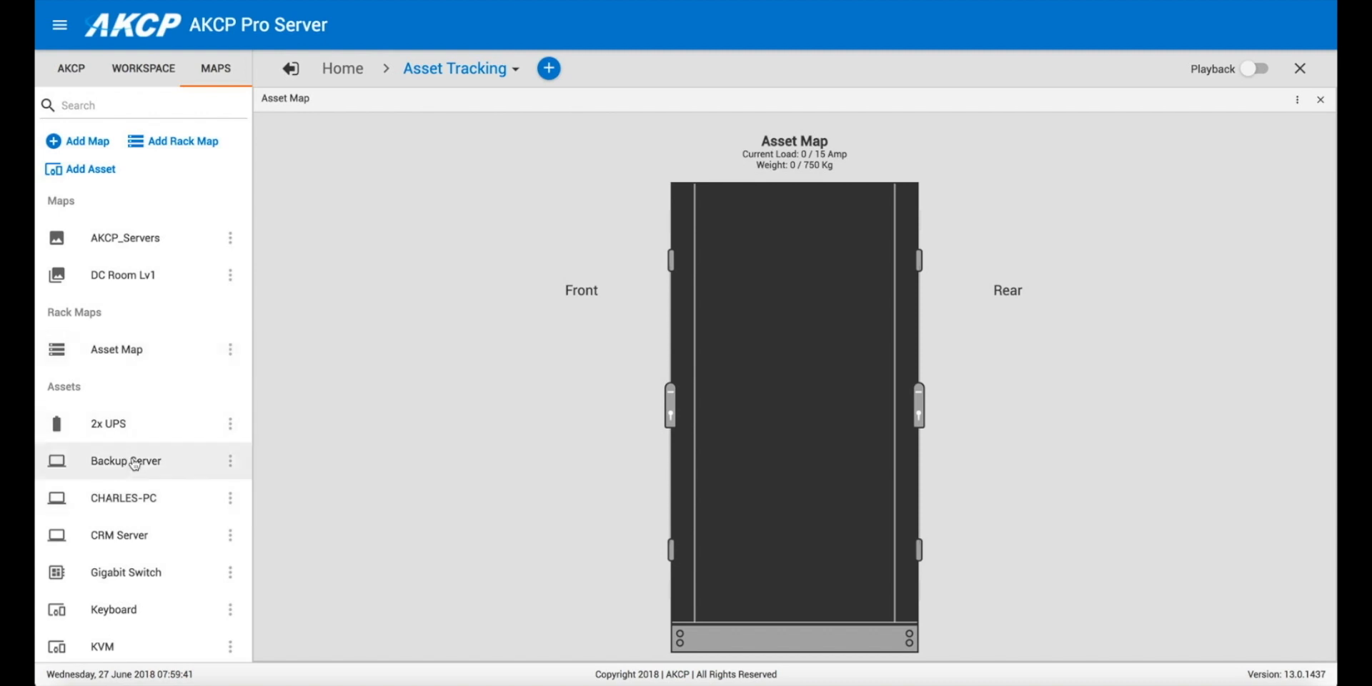
click(230, 424)
click(269, 468)
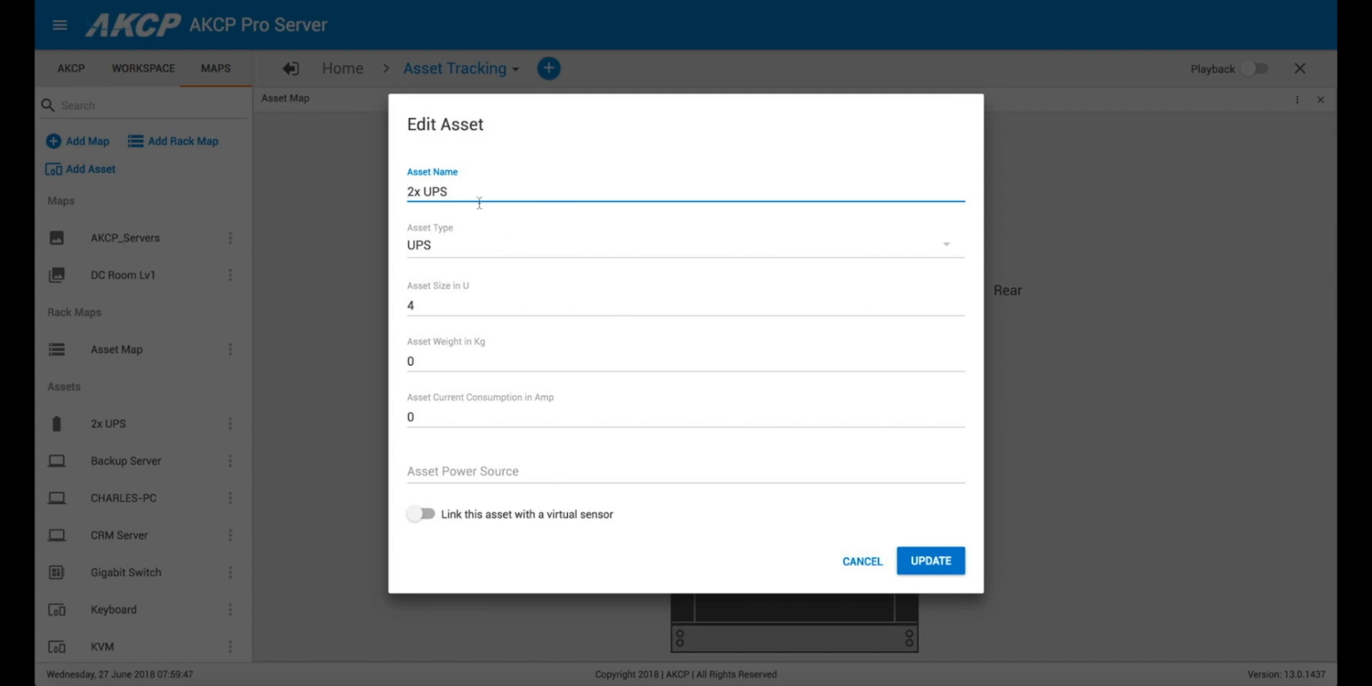
click(436, 360)
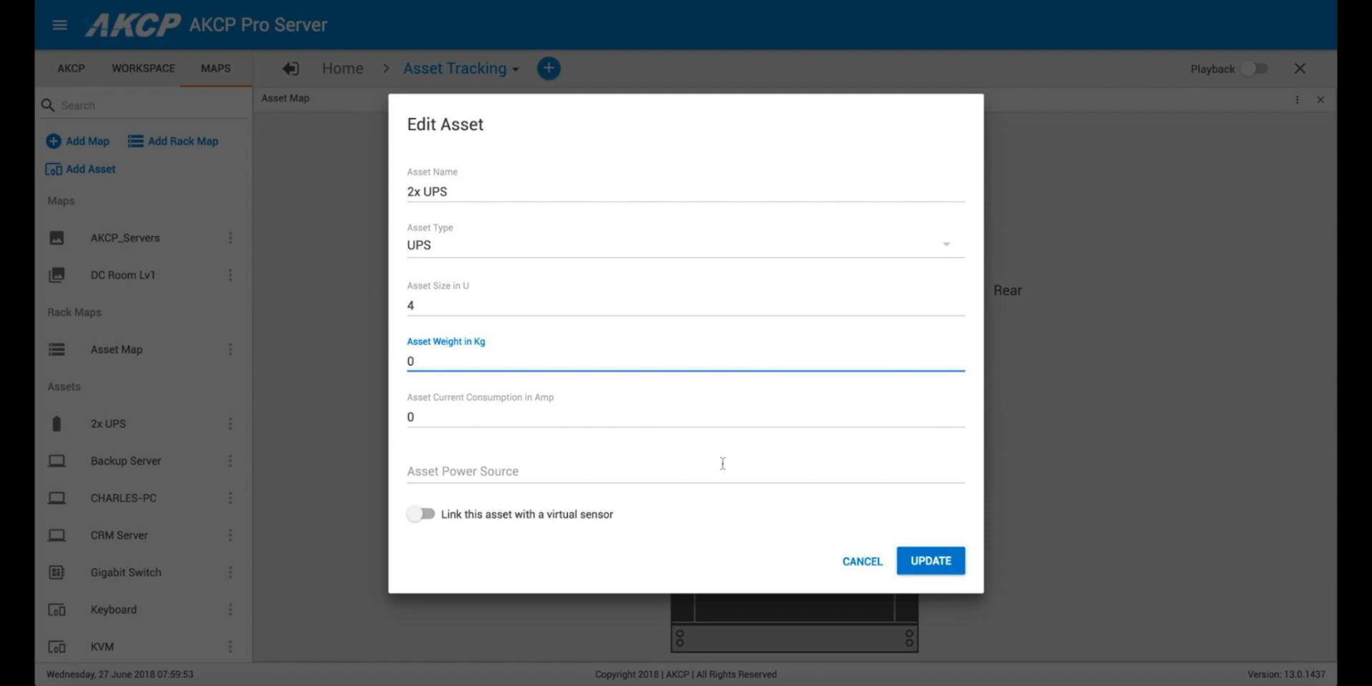
key(BackSpace)
text(15)
click(464, 392)
key(BackSpace)
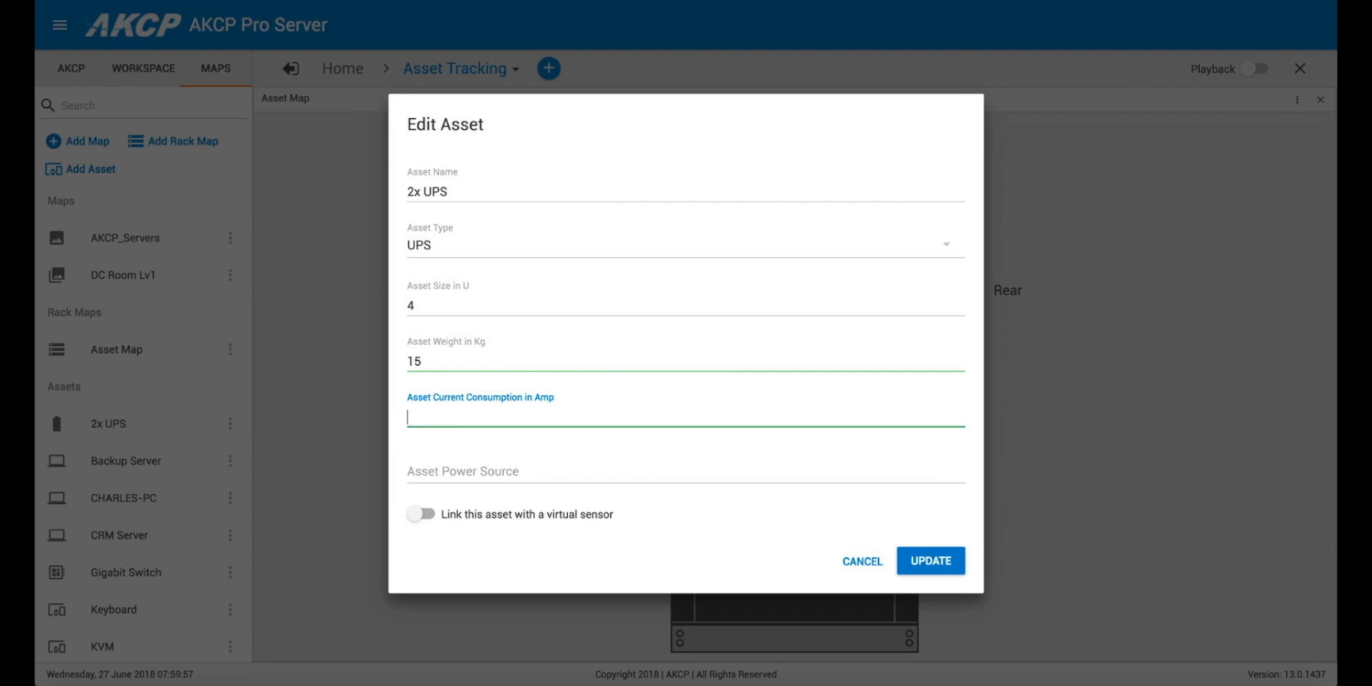
text(1.5)
click(922, 561)
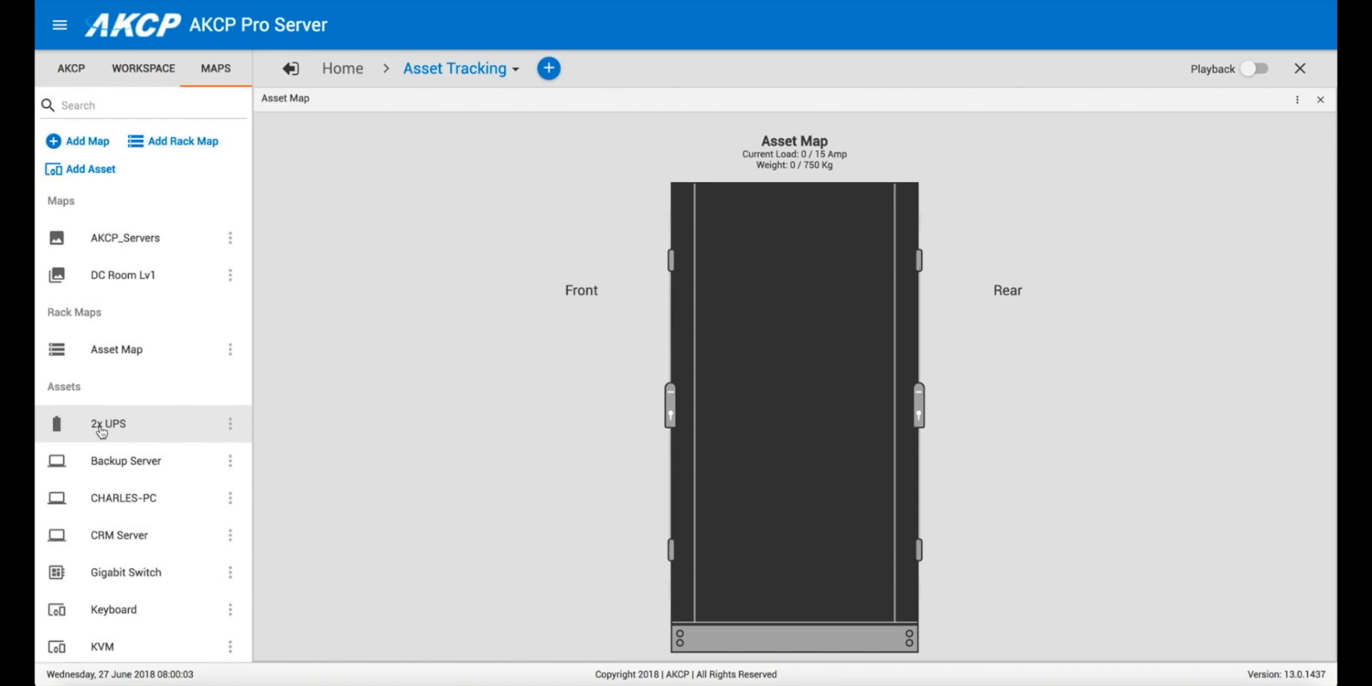
- Mount the 2x UPS asset in the topmost slots of the Asset Map rack
drag(102, 431, 734, 268)
mouse_move(738, 207)
mouse_down()
mouse_move(725, 215)
mouse_move(722, 196)
mouse_up()
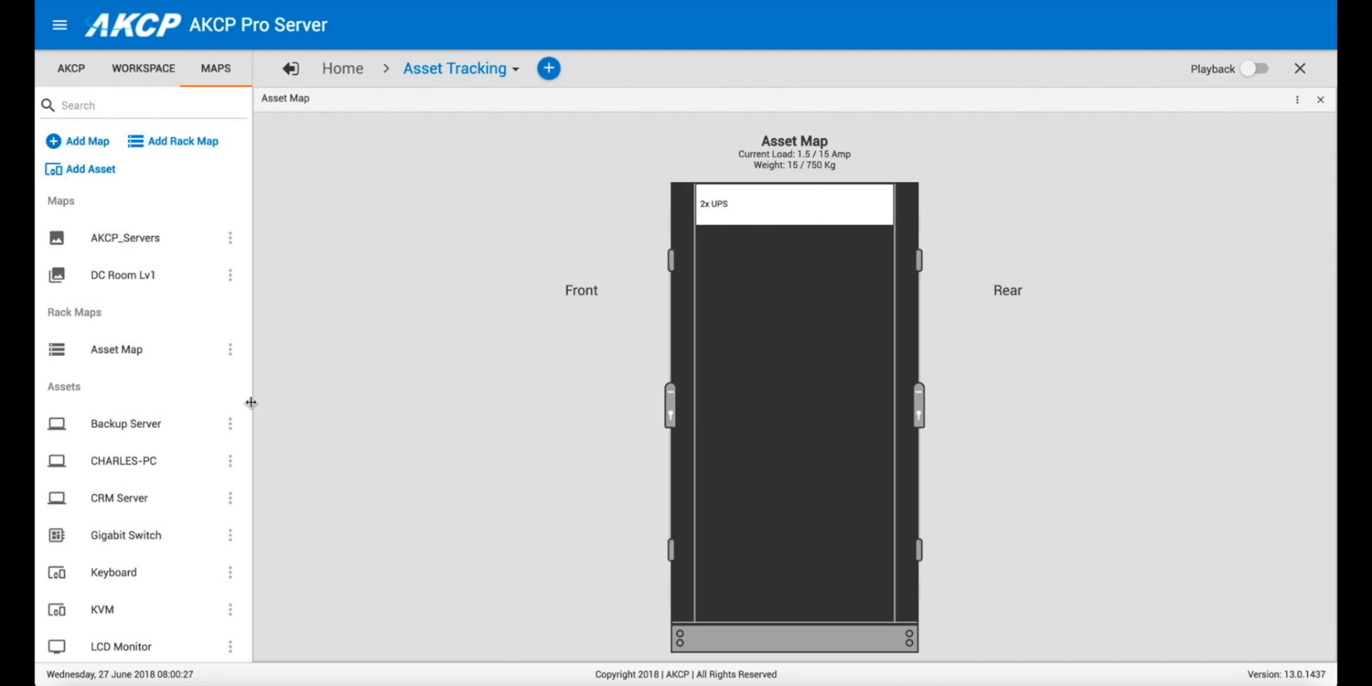
- Edit the Gigabit Switch asset, setting its weight to 10 kg and its current consumption to 2 A
scroll(189, 560, down, 3)
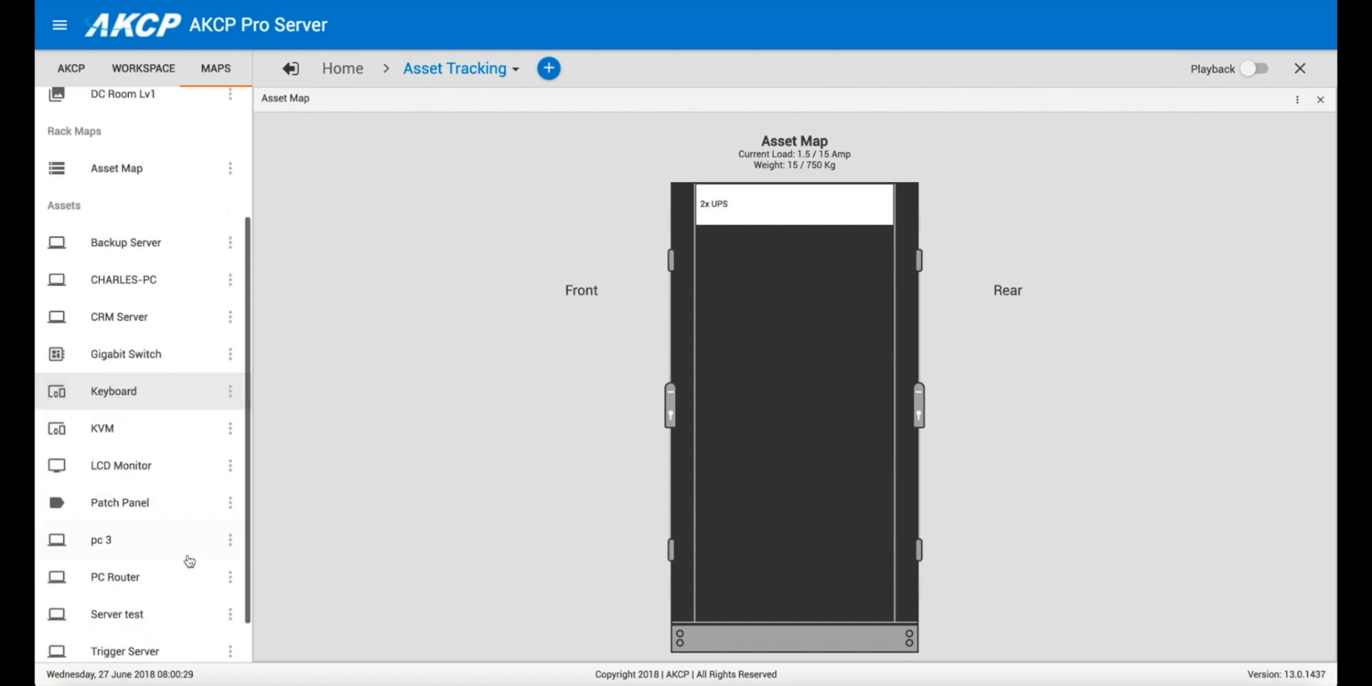
click(231, 357)
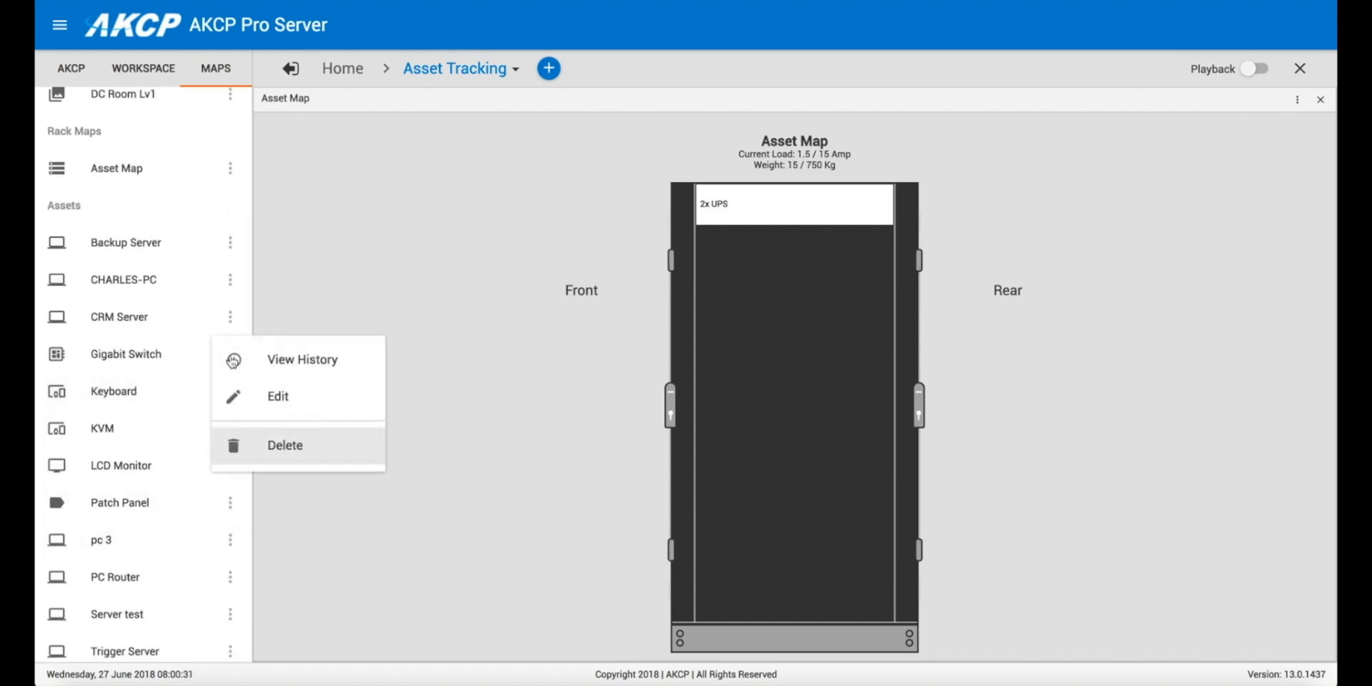
click(273, 403)
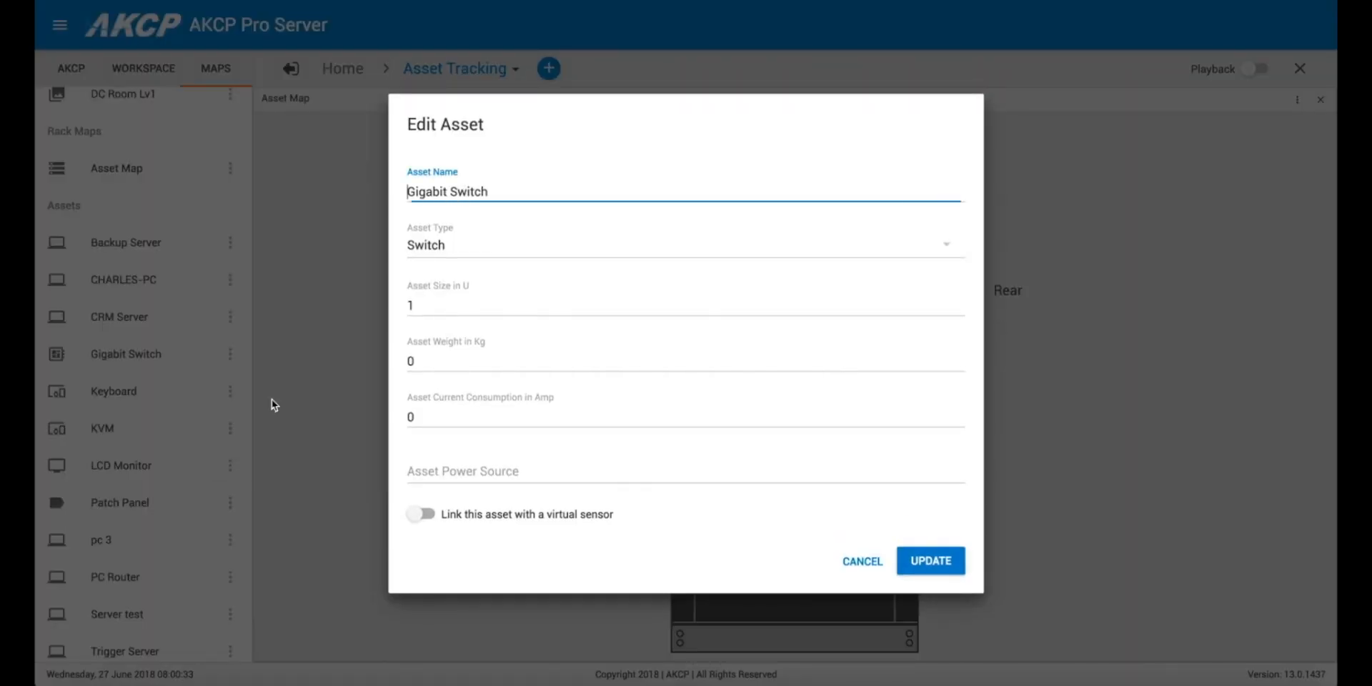
click(459, 357)
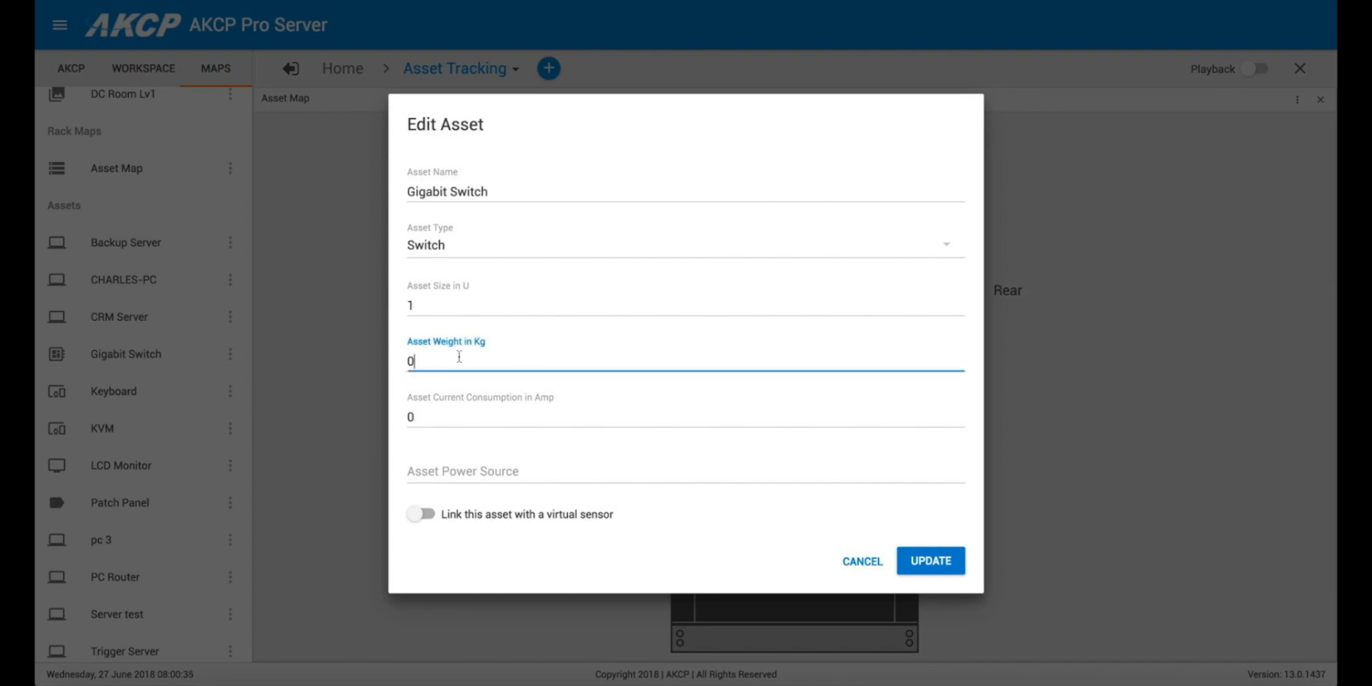
key(BackSpace)
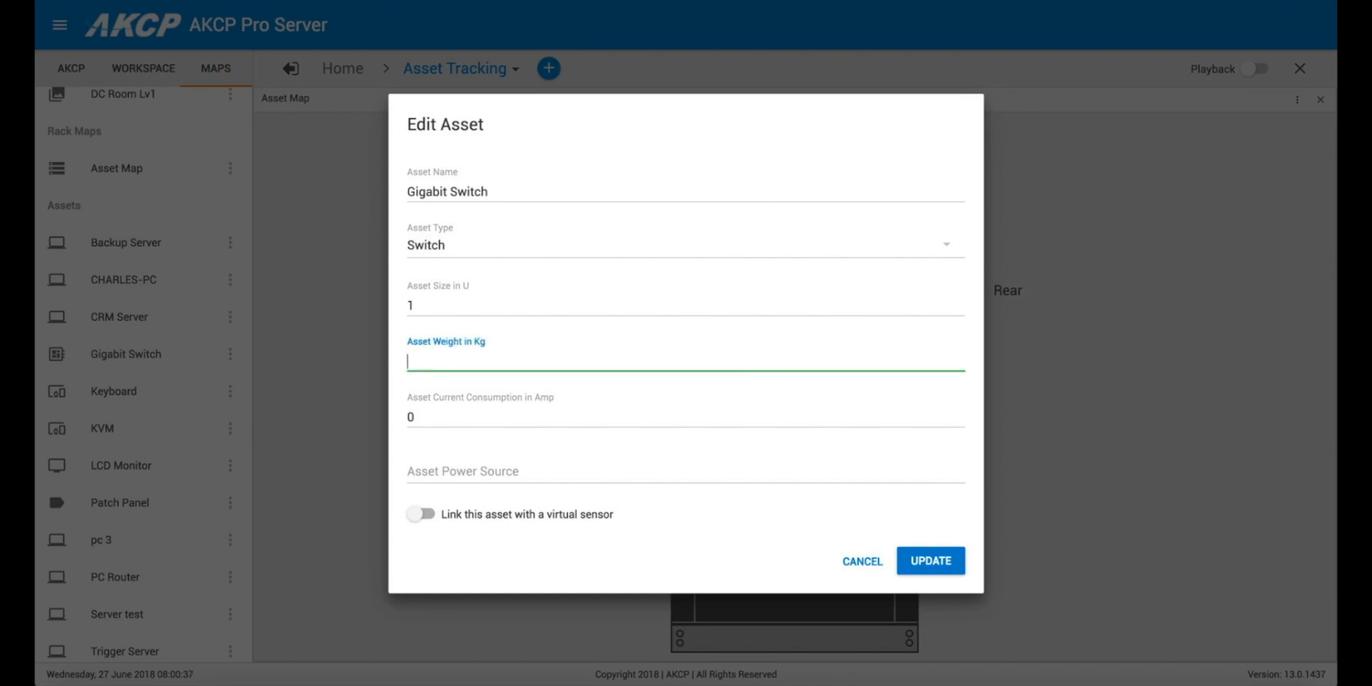
text(10)
click(463, 419)
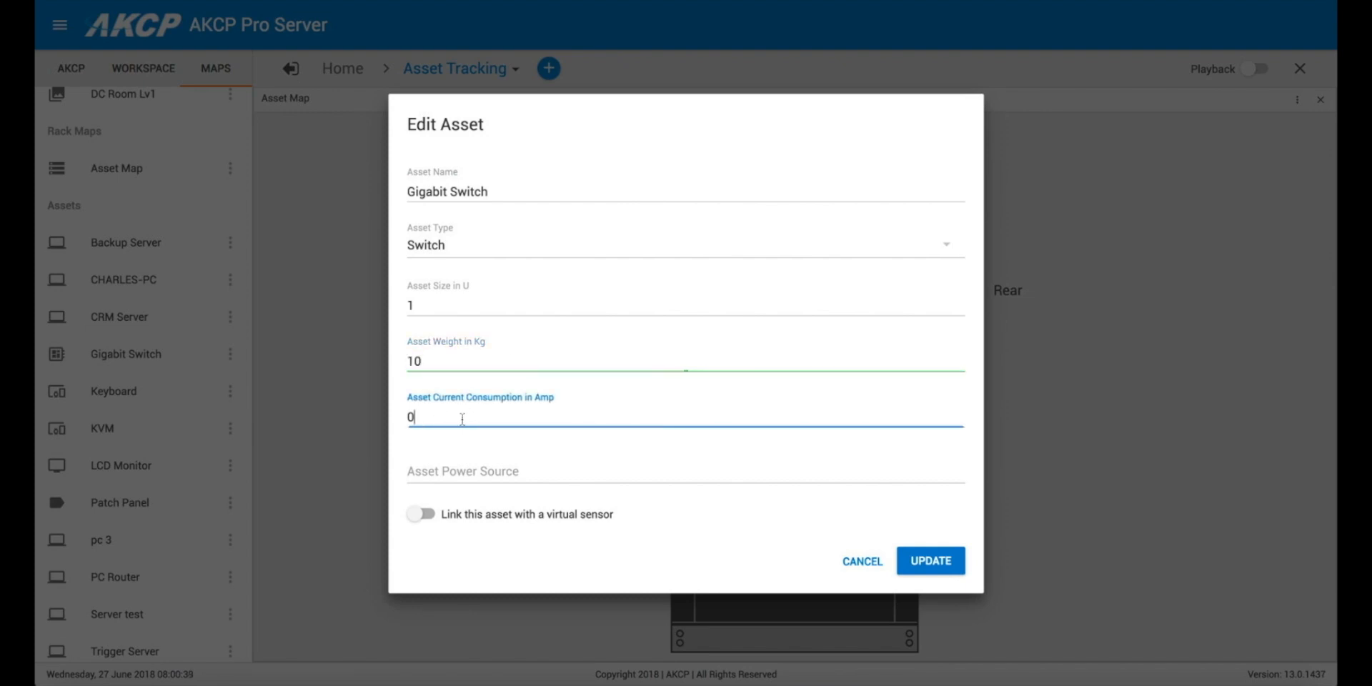
key(BackSpace)
text(2)
- Link the Gigabit Switch to the existing ".14 ping" virtual sensor and save the asset update
click(429, 515)
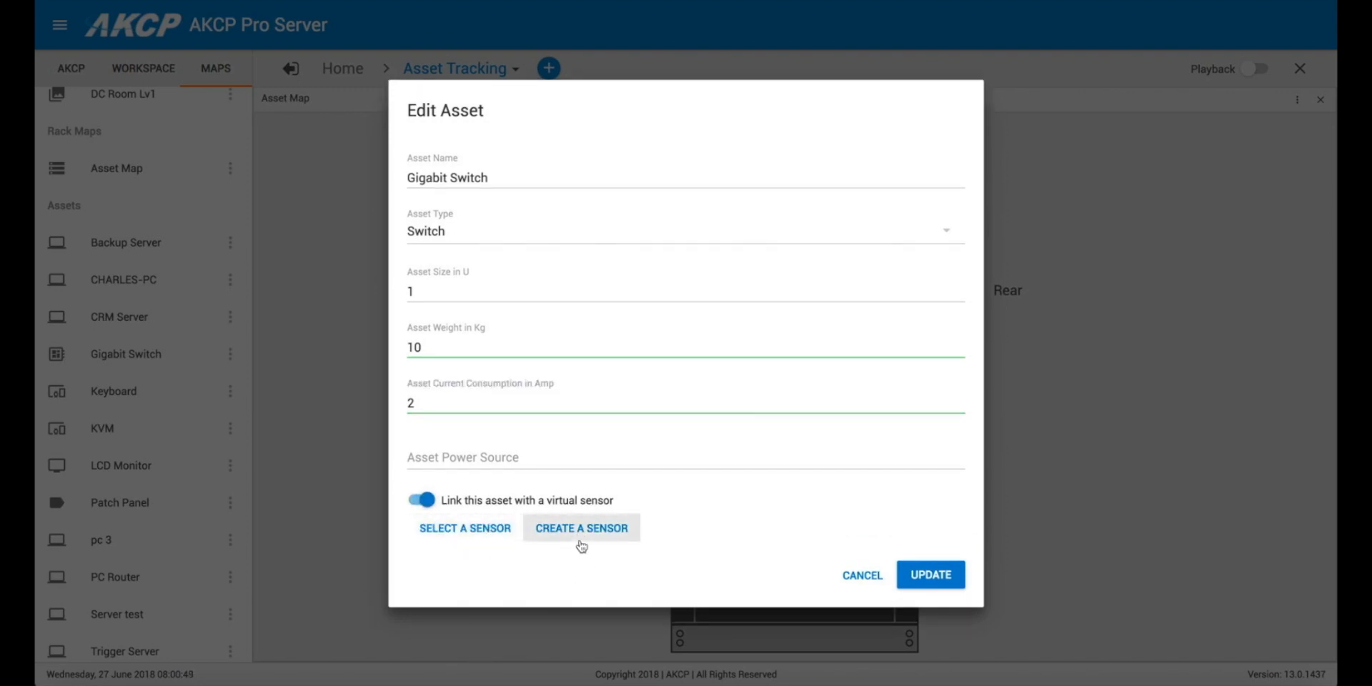
click(461, 528)
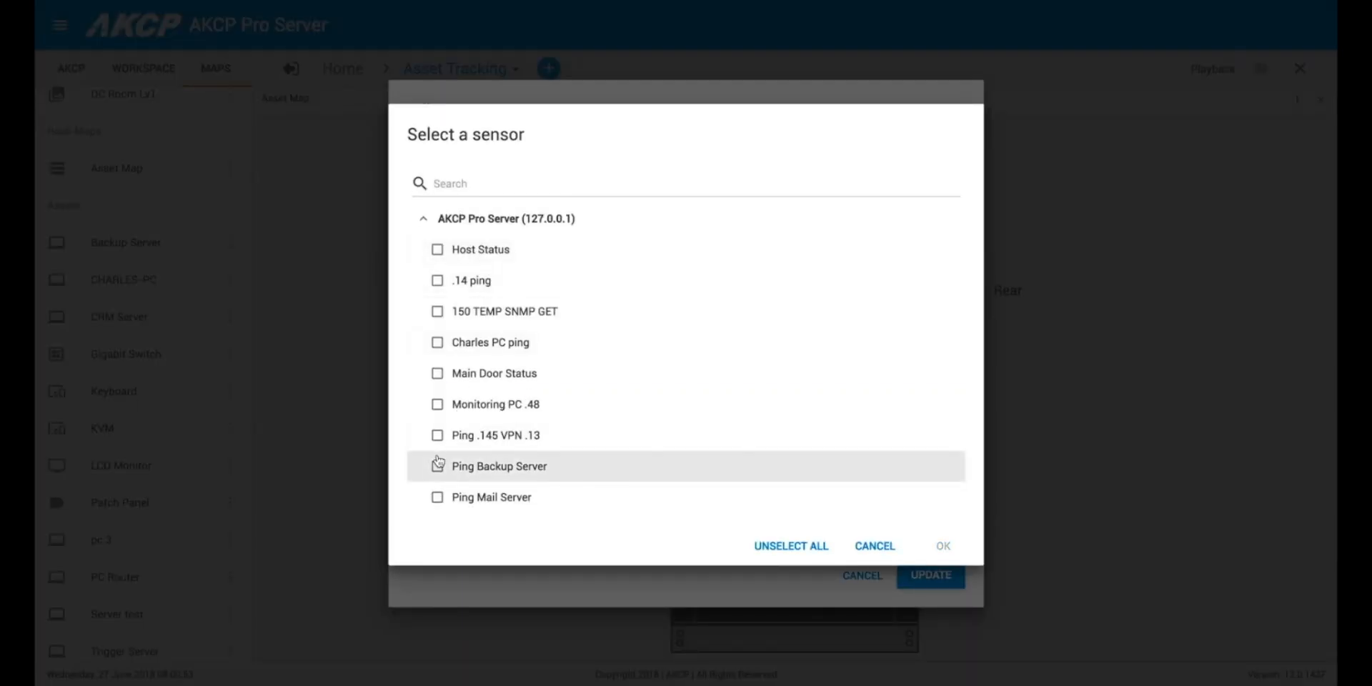
click(438, 281)
click(944, 545)
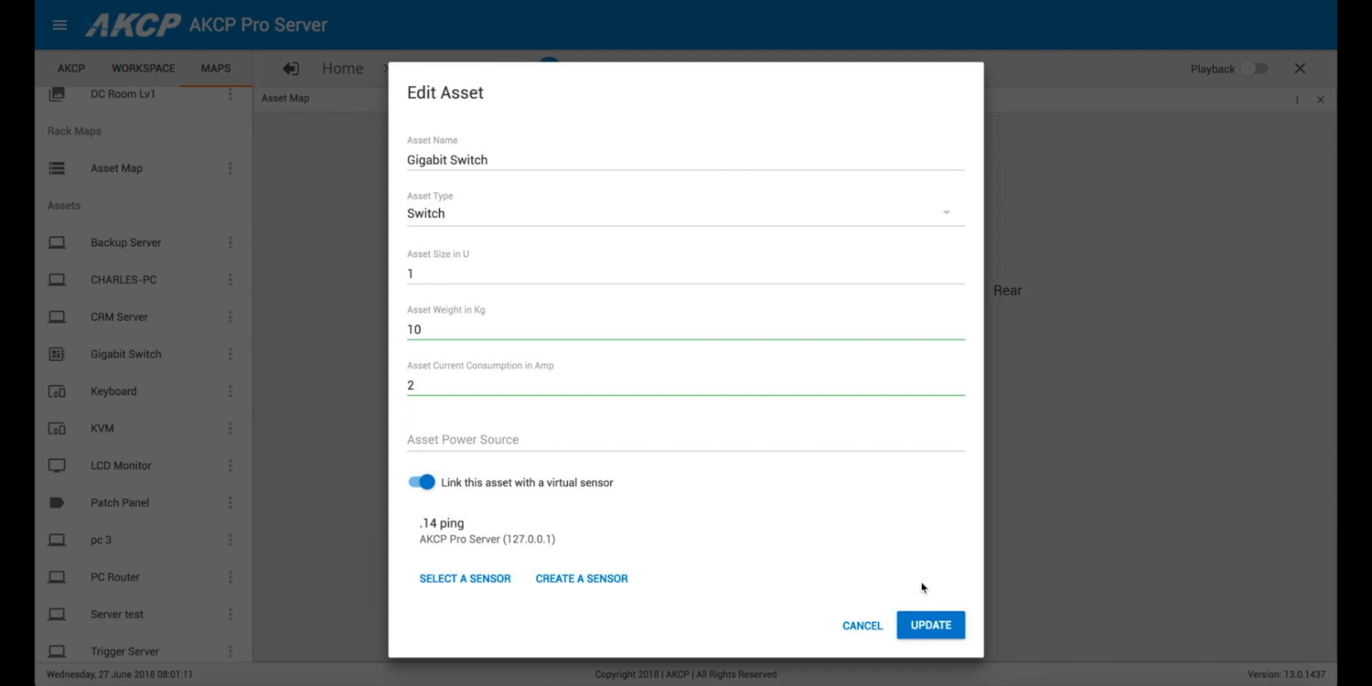
click(933, 627)
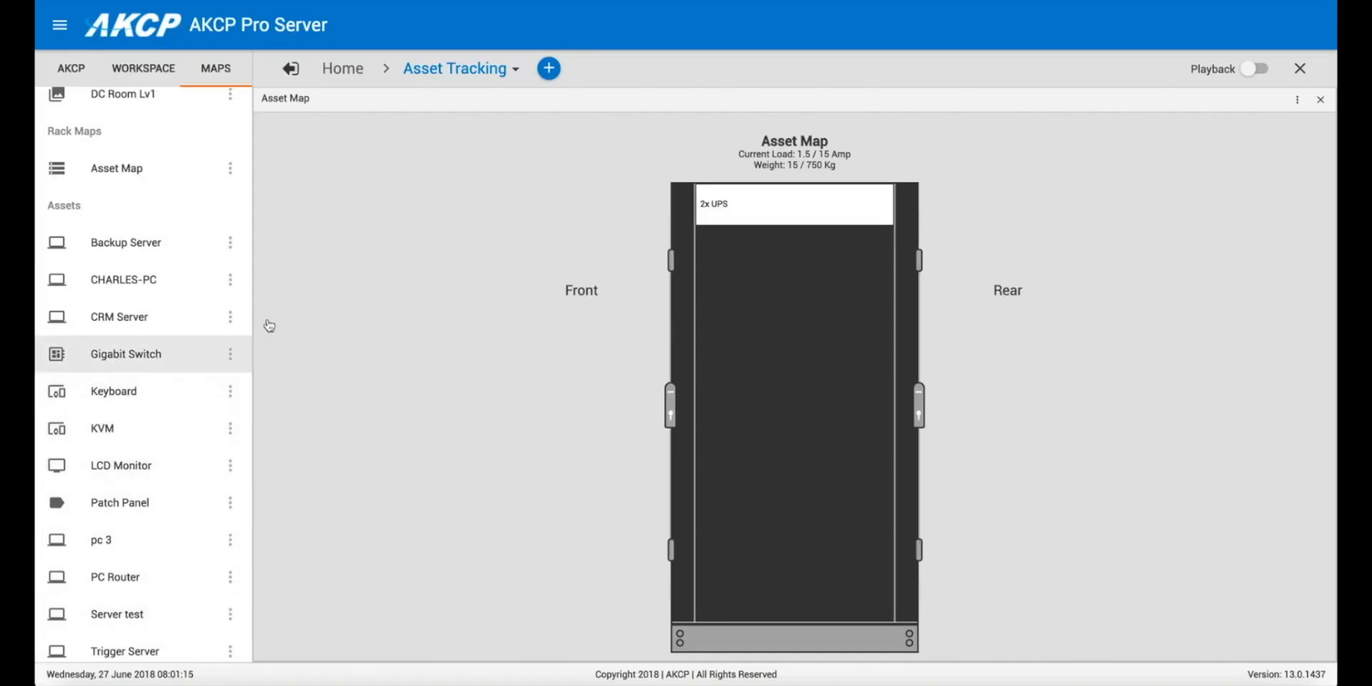
- Mount the Gigabit Switch in the rack directly below the 2x UPS
drag(268, 326, 727, 238)
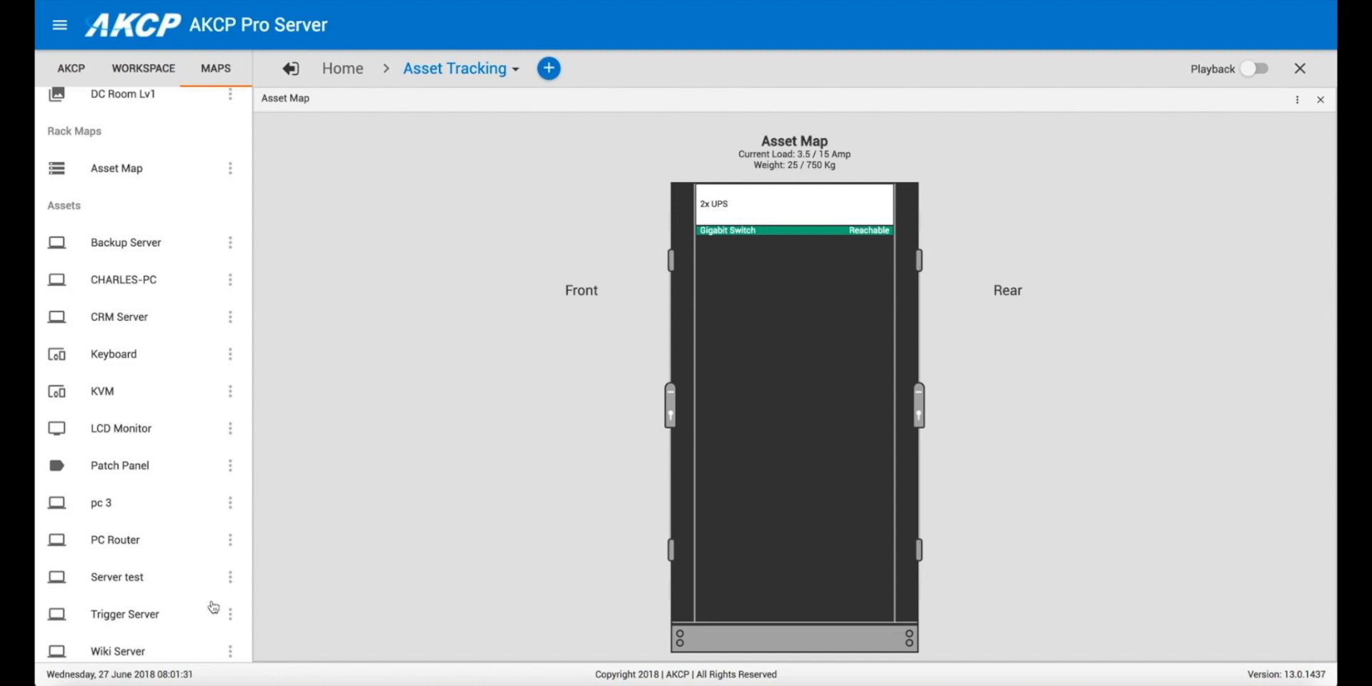
scroll(184, 543, down, 1)
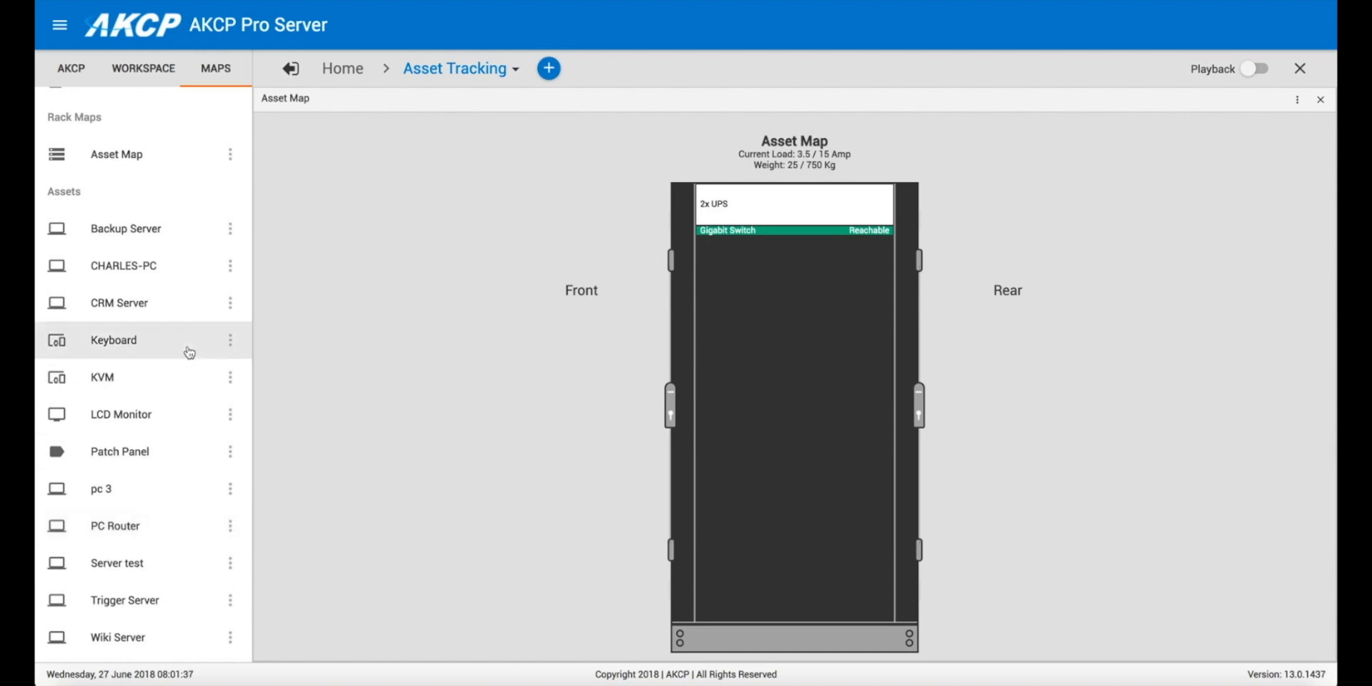
- Edit the Patch Panel asset, setting its weight to 750 kg and current consumption to 20 A, and save the update
click(231, 454)
click(284, 494)
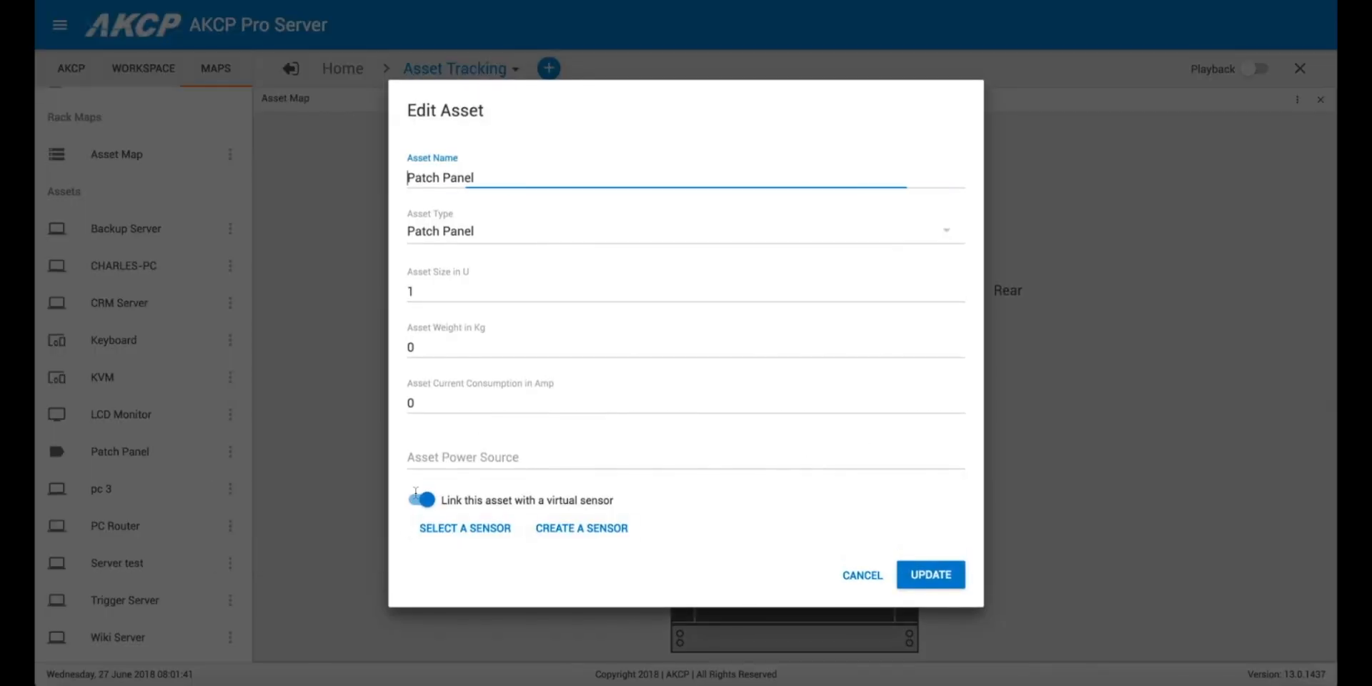
click(439, 349)
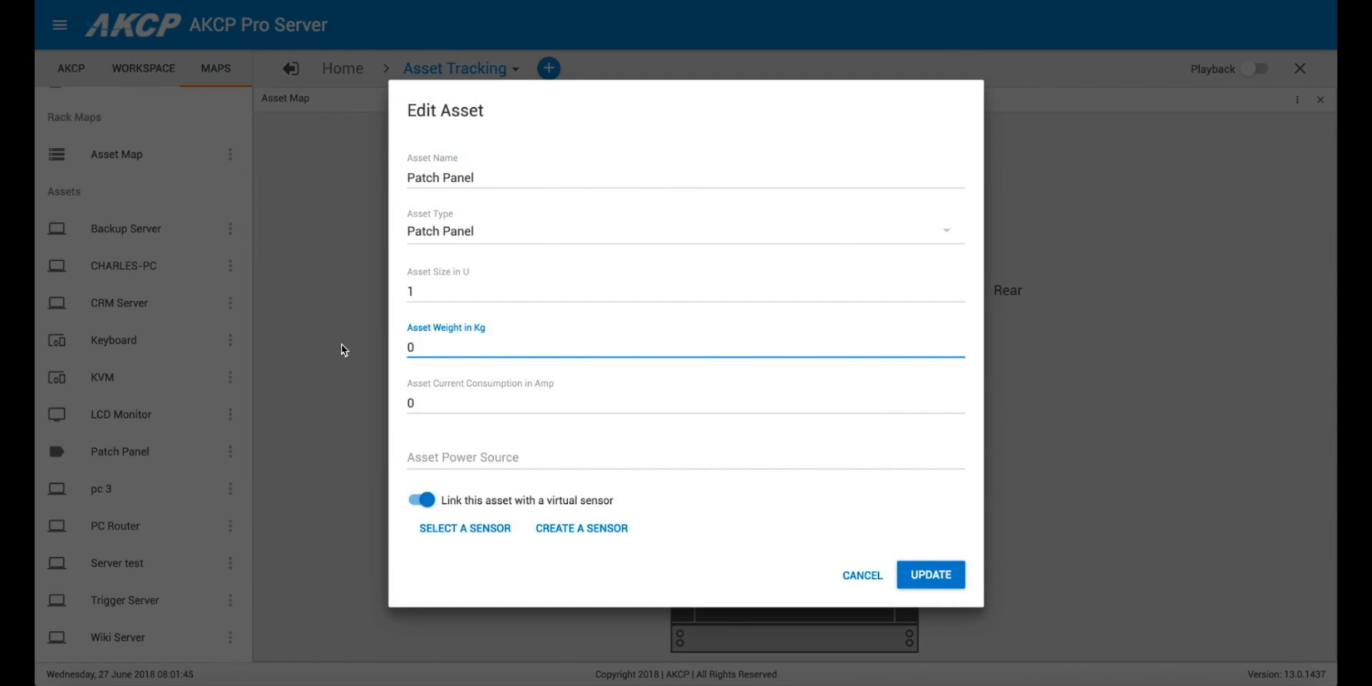
key(BackSpace)
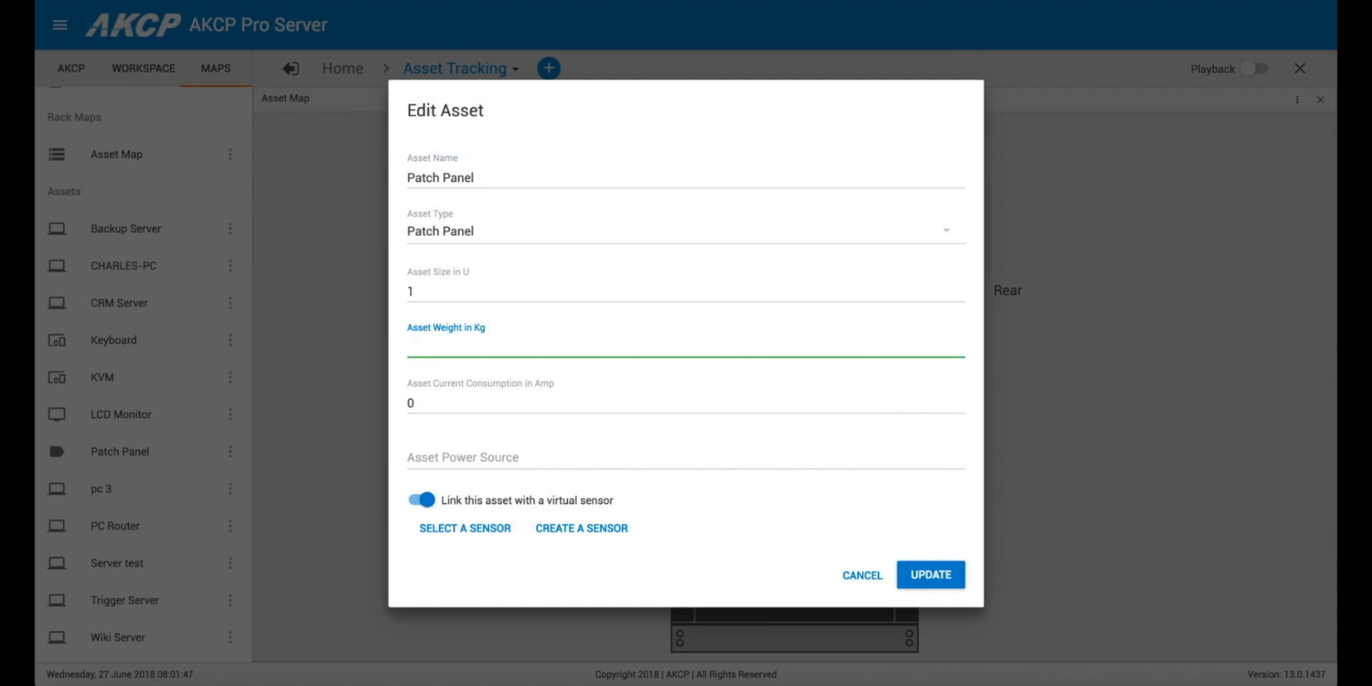
text(750)
click(434, 402)
key(BackSpace)
text(20)
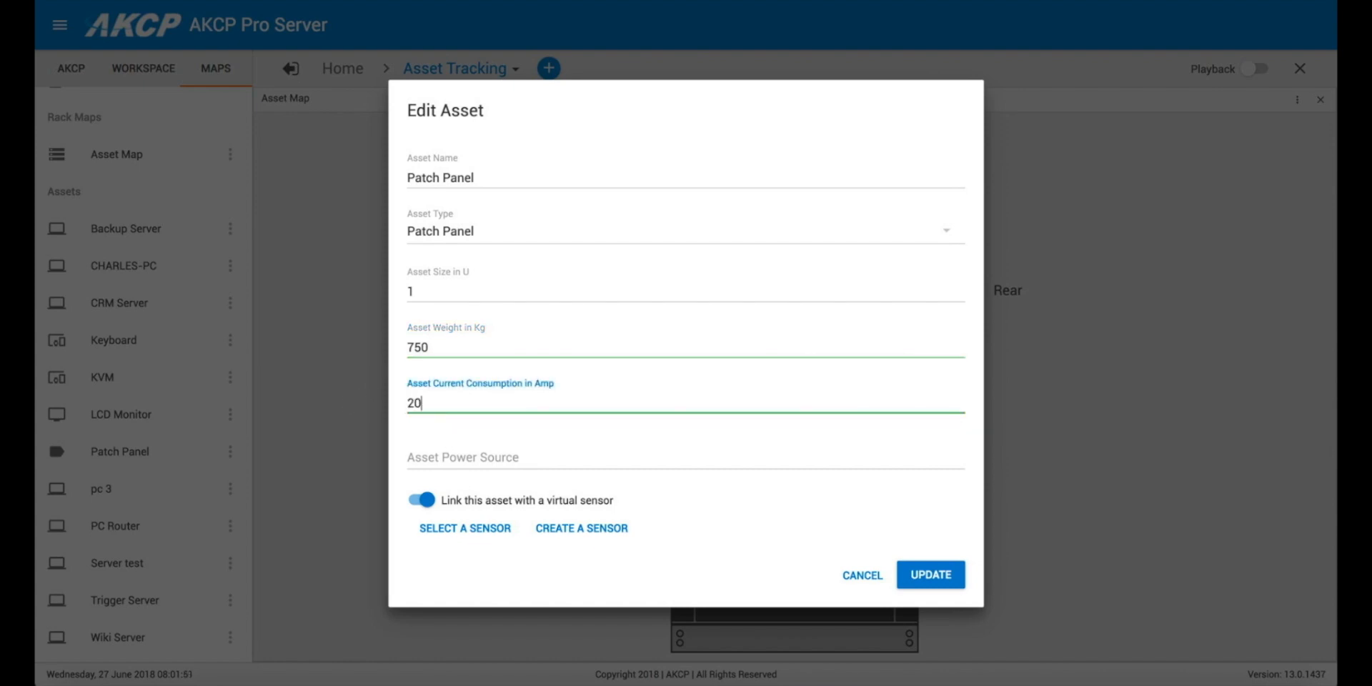
click(955, 576)
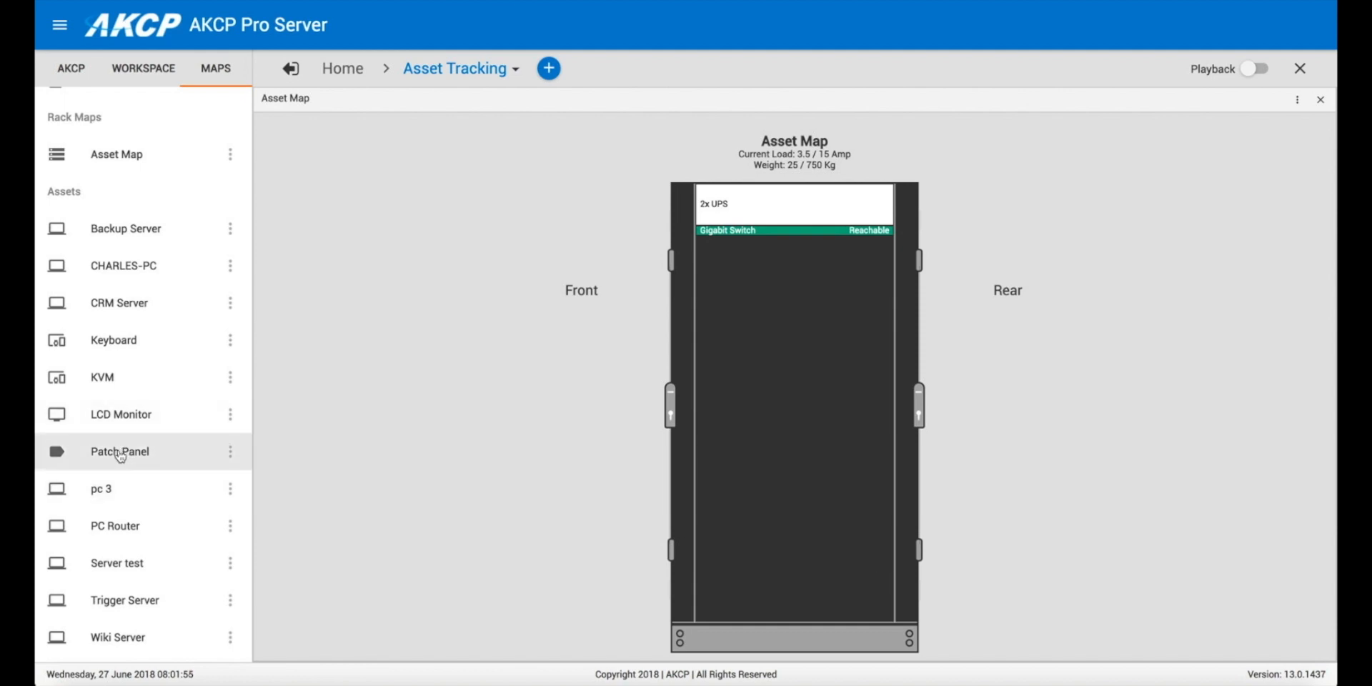
- Mount the Patch Panel directly below the Gigabit Switch, accepting the exceeded load and weight limits, and remove it from the rack again
drag(118, 453, 754, 242)
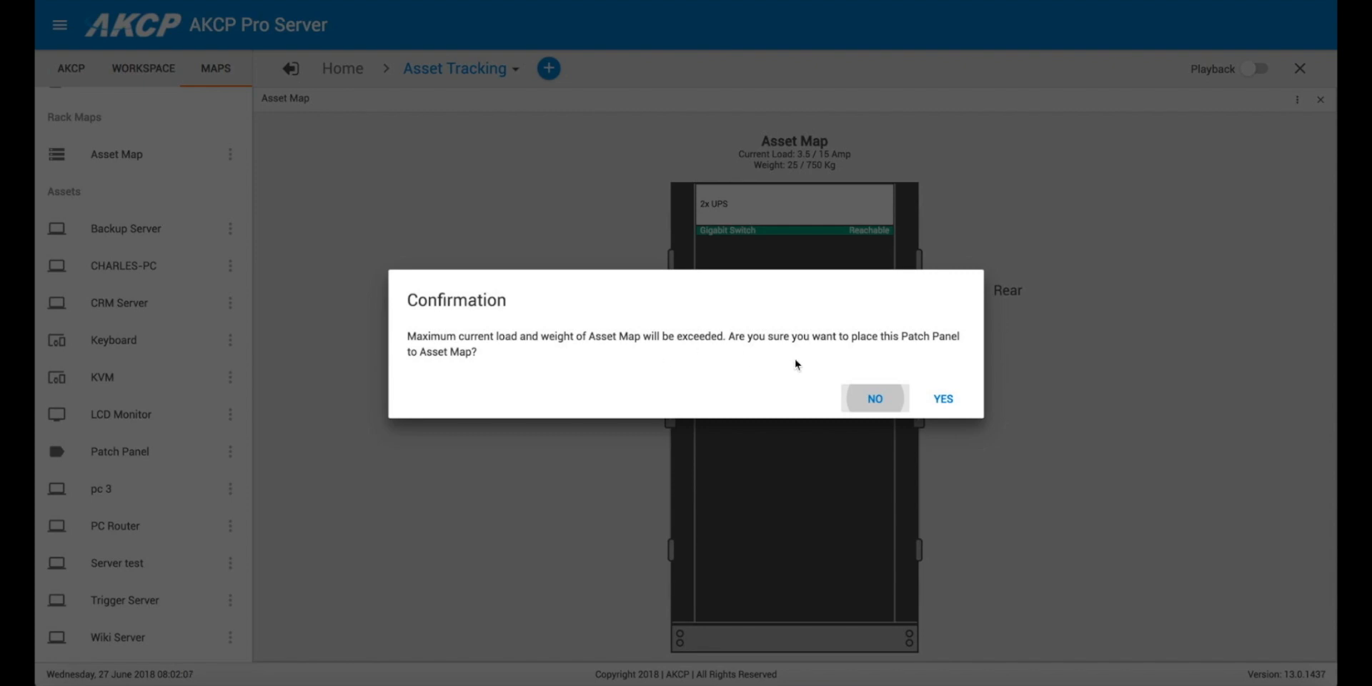
click(943, 399)
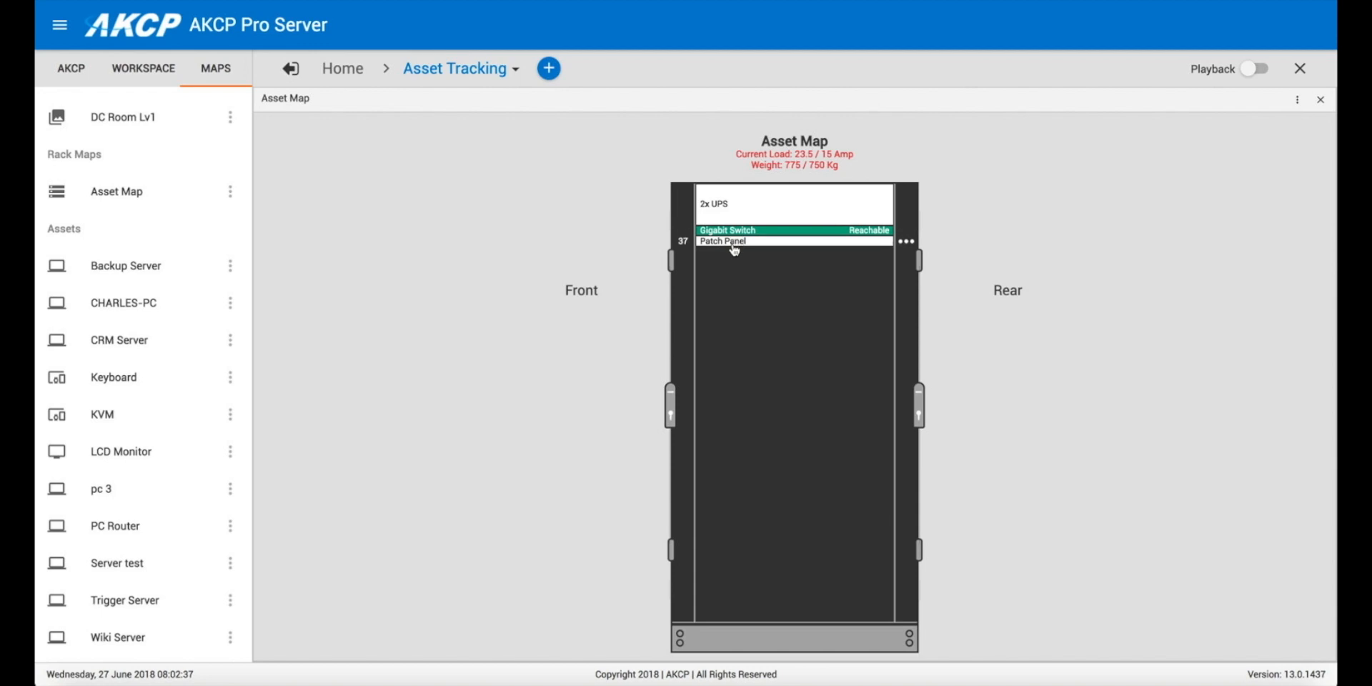
click(906, 242)
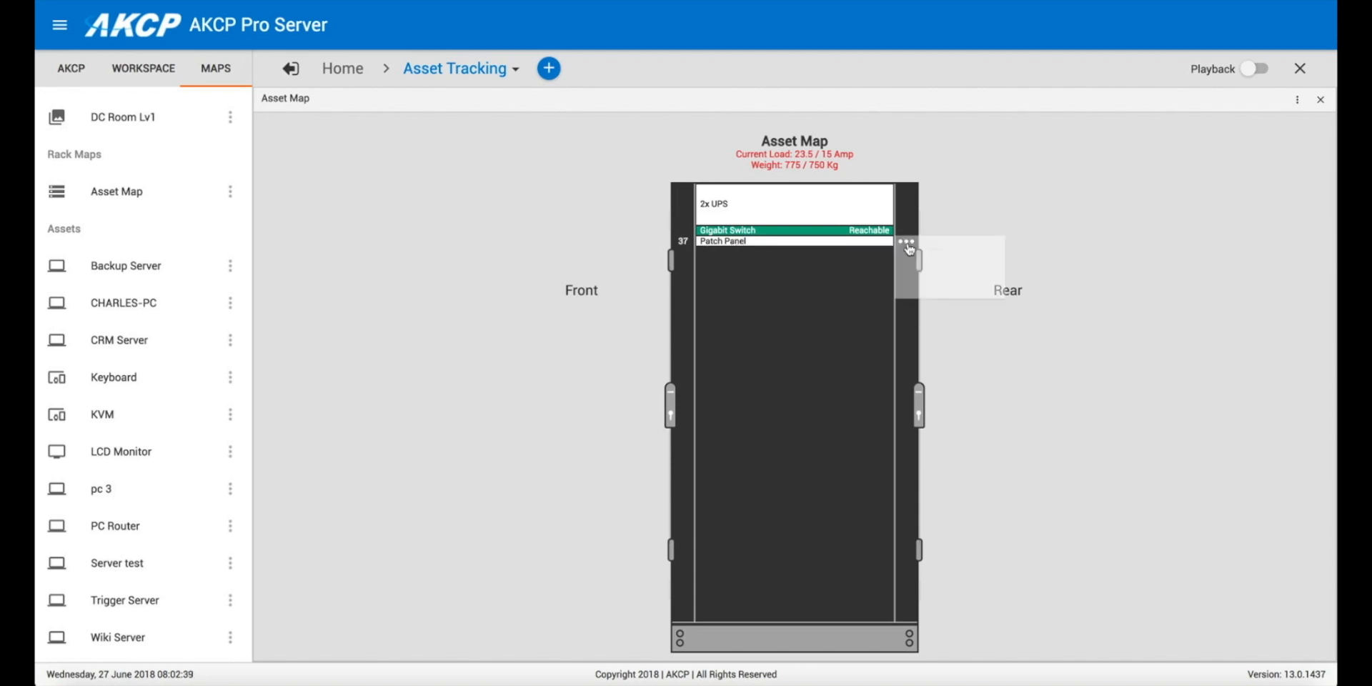
click(1001, 342)
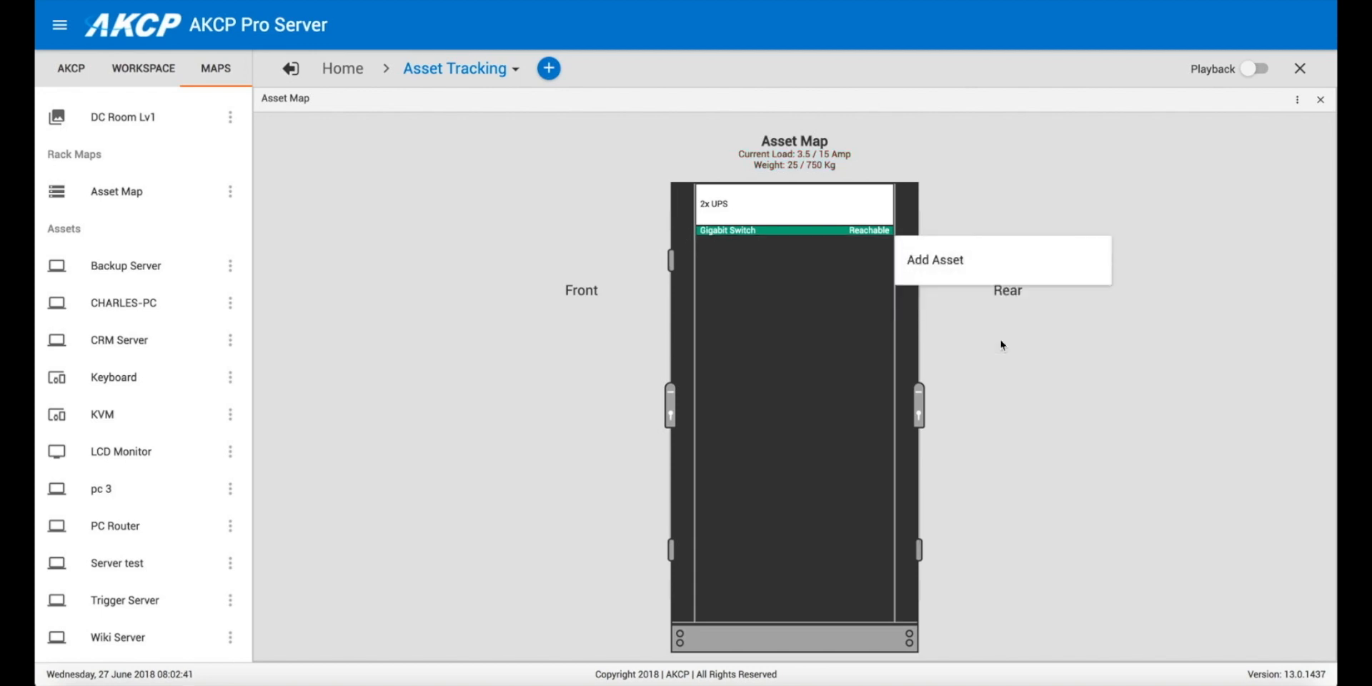